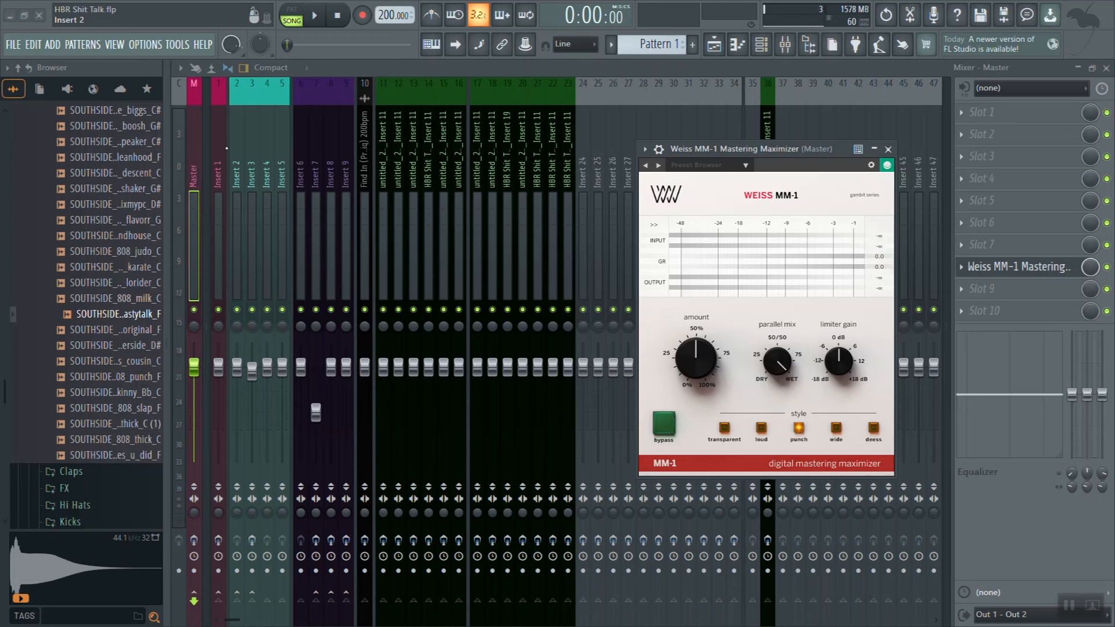
- Examine the audio channels in the channel rack and the Insert 1 effects, and open the Weiss MM-1 Mastering Maximizer on the master
left_click(761, 44)
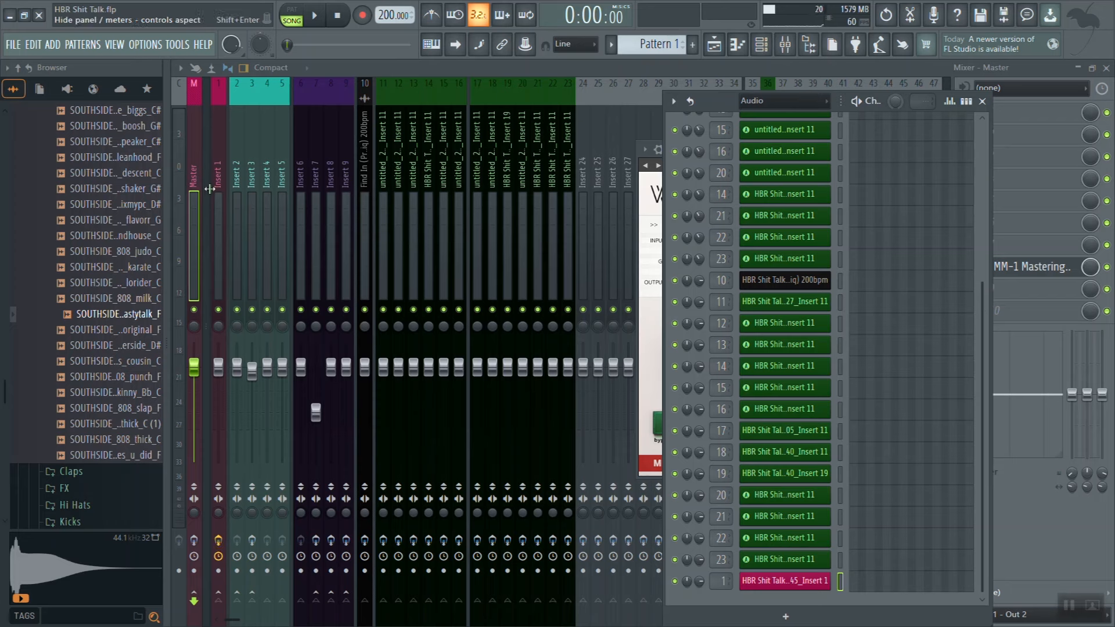
left_click(214, 198)
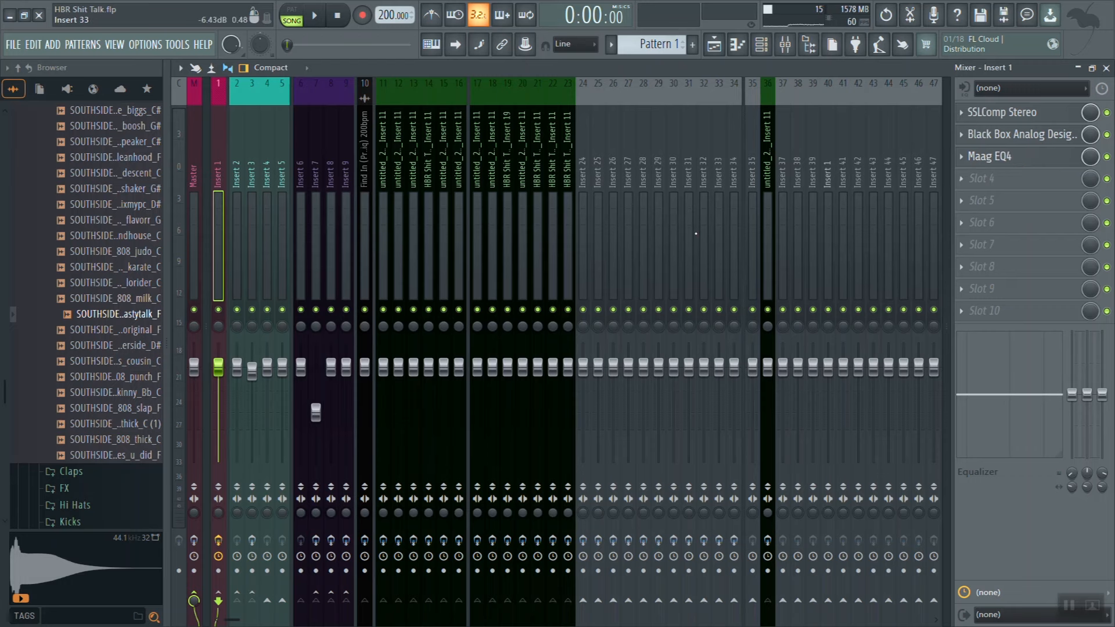
left_click(762, 46)
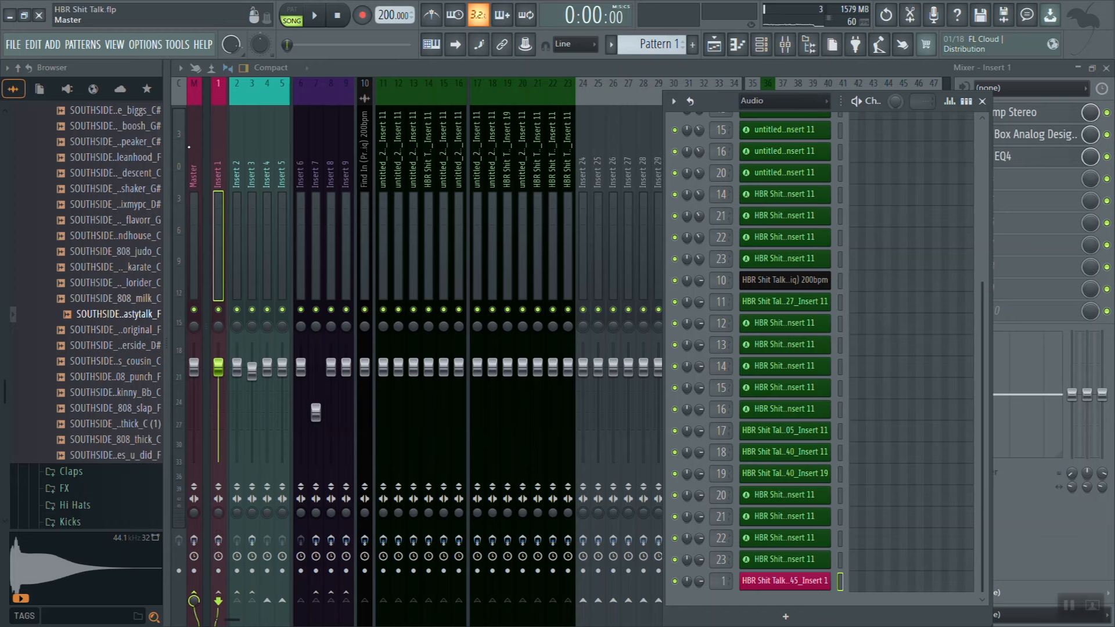
left_click(195, 146)
left_click(216, 141)
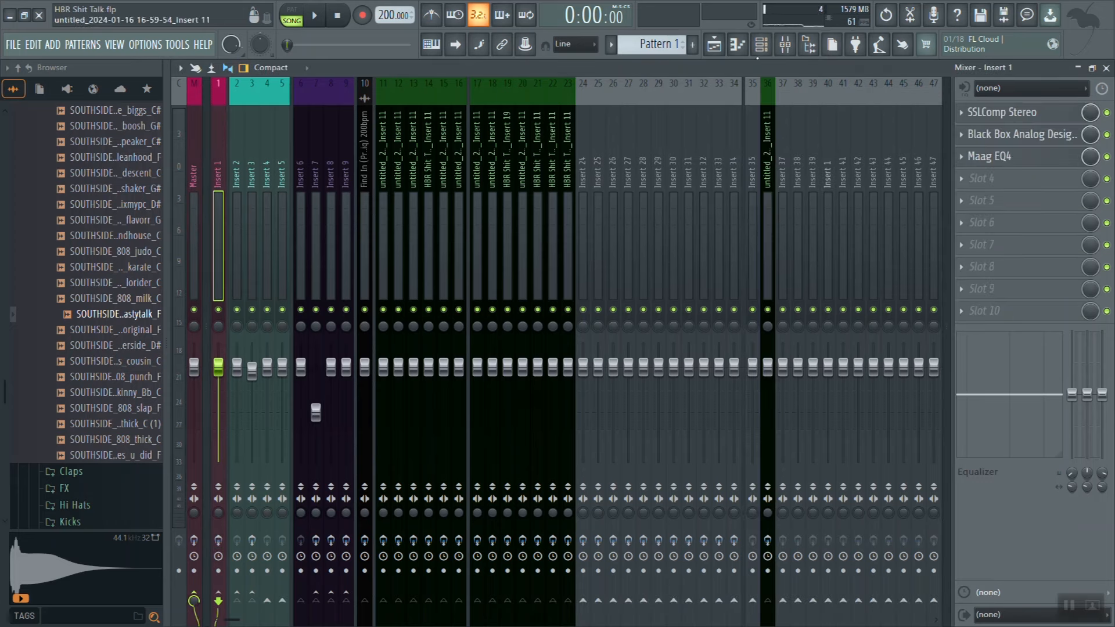
left_click(763, 47)
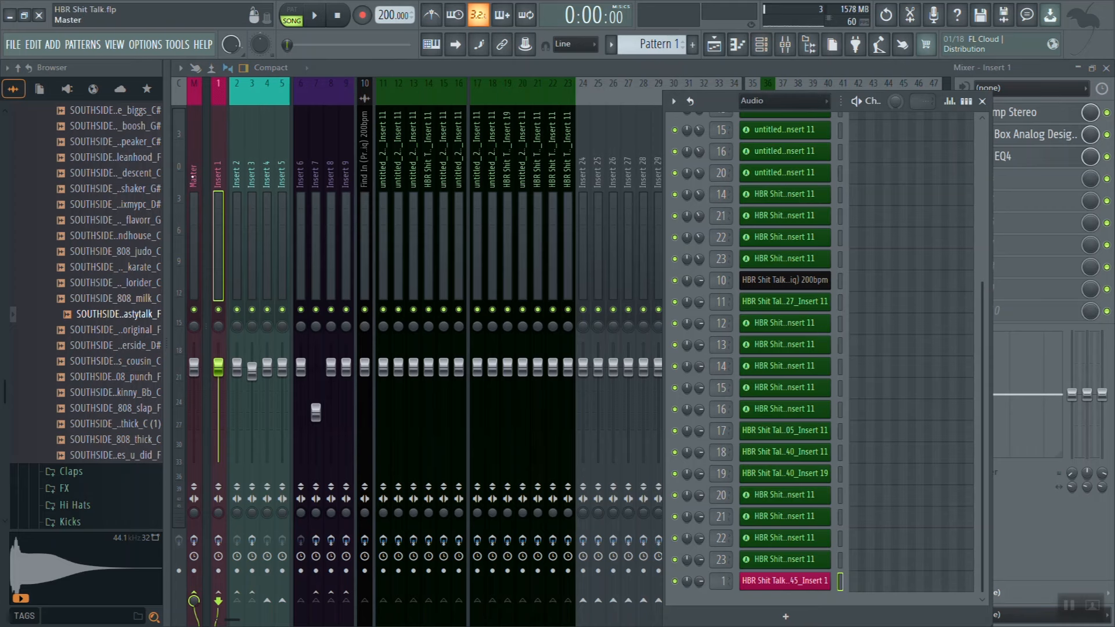
left_click(194, 174)
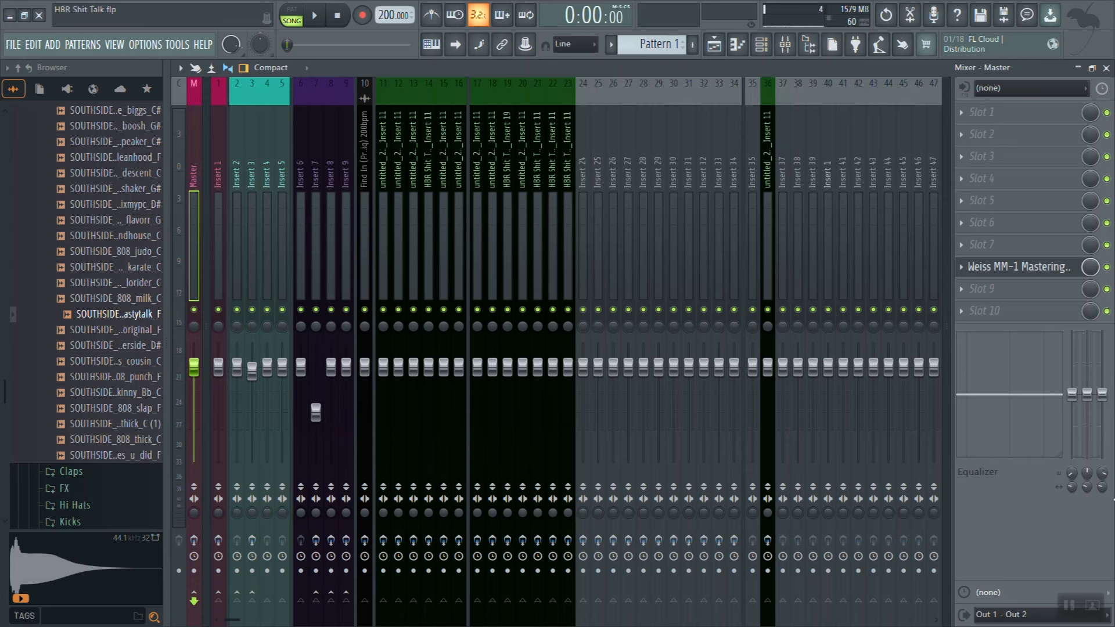
left_click(979, 272)
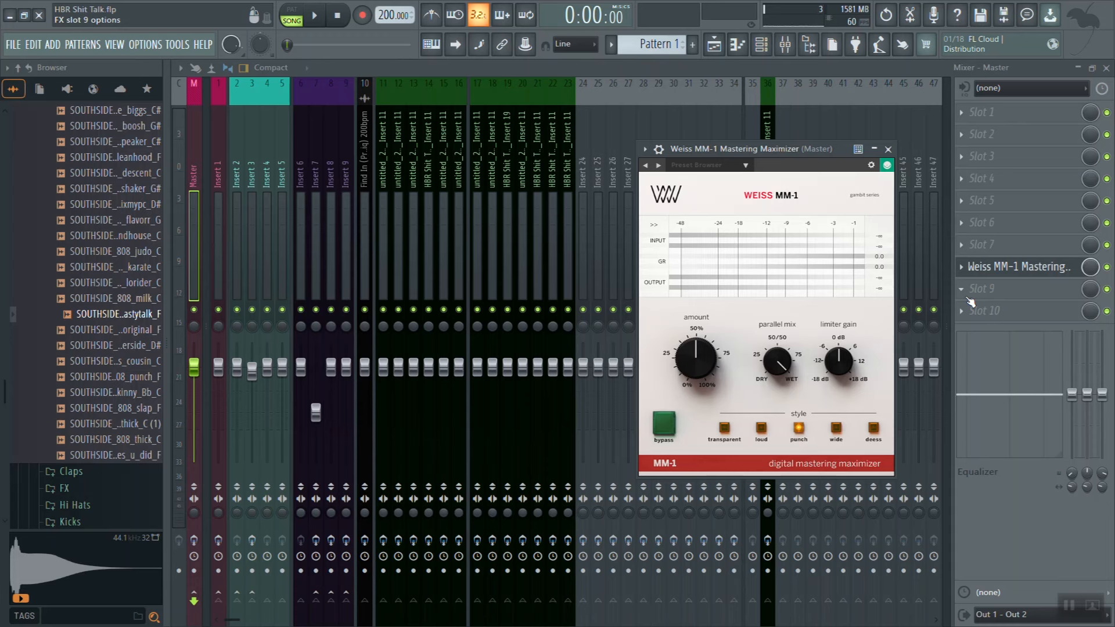
- Load the WLM Plus Stereo loudness meter into slot 10 of the master track and move its window clear of the lower mixer controls
left_click(997, 318)
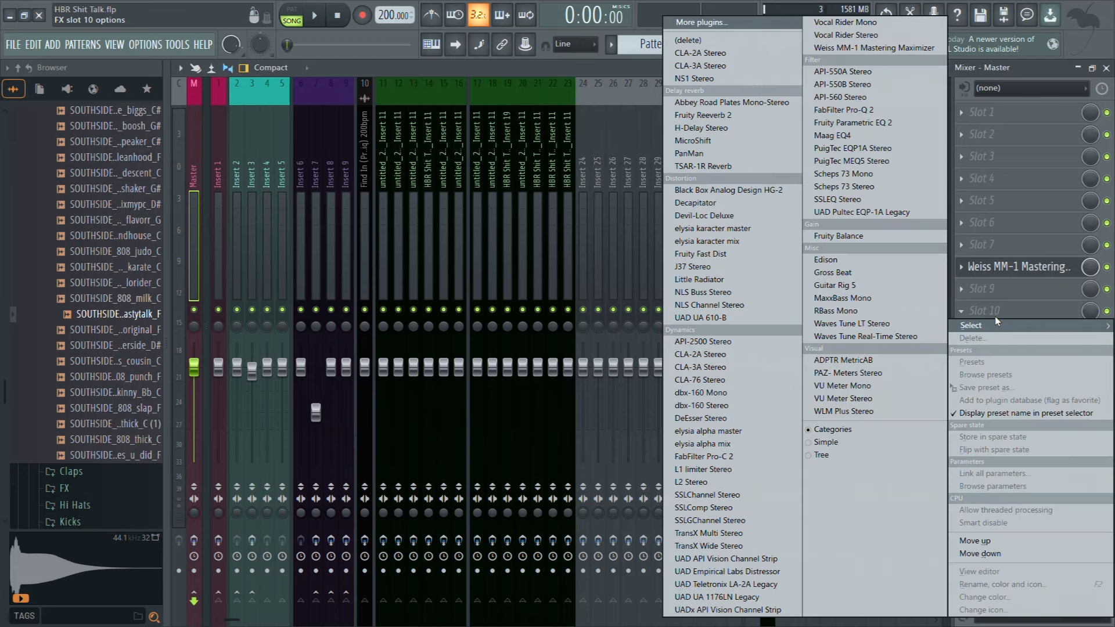
left_click(880, 412)
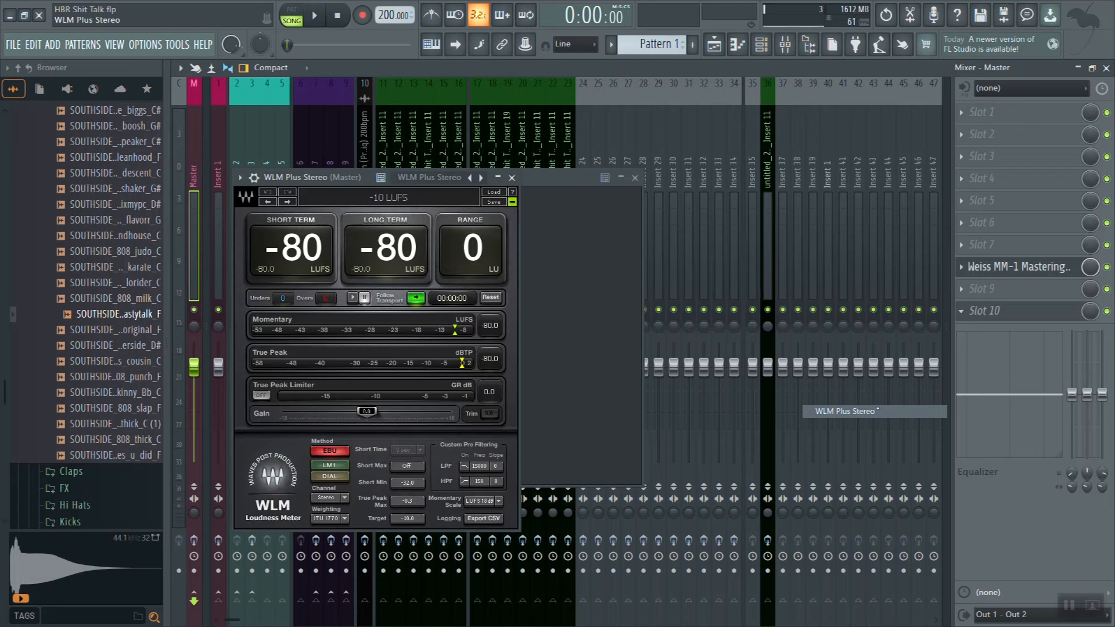
left_click(195, 542)
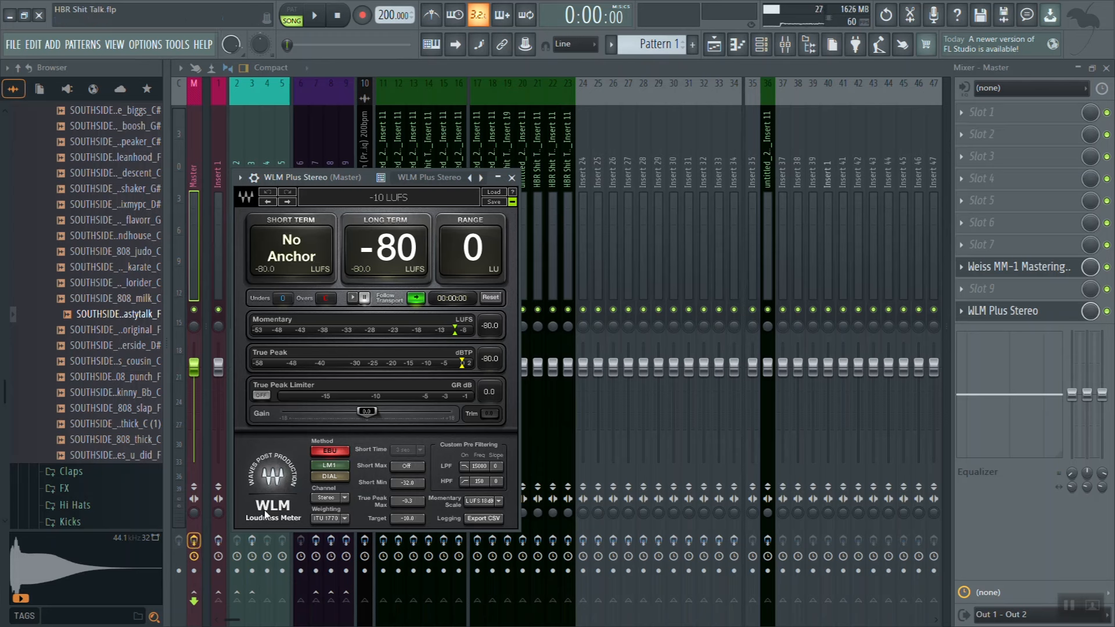
left_click(414, 178)
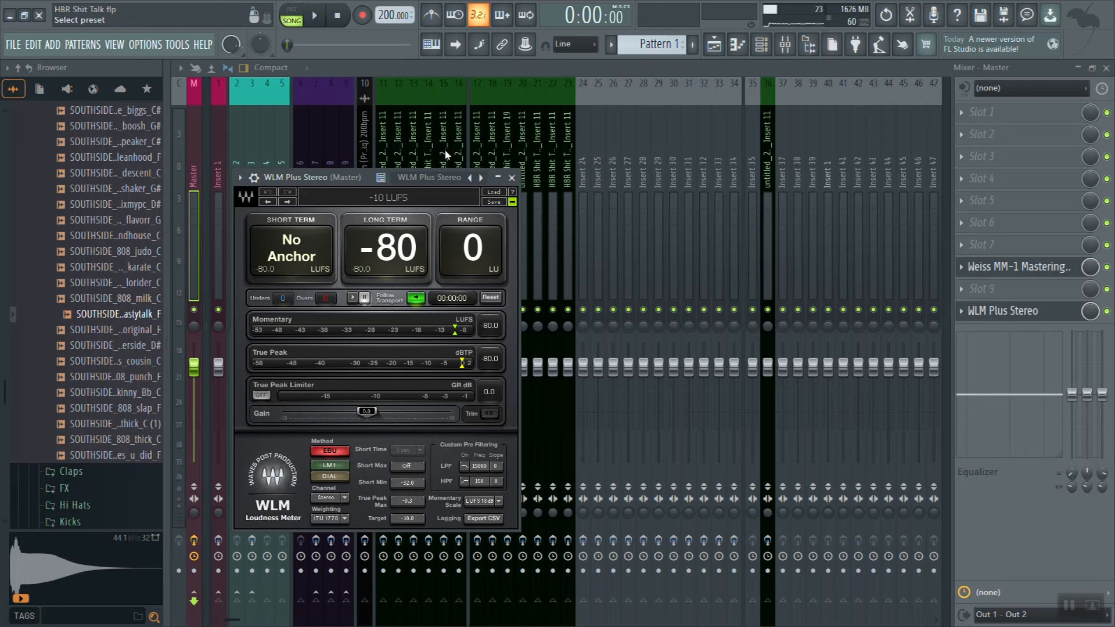
left_click(326, 174)
left_click_drag(360, 169, 458, 152)
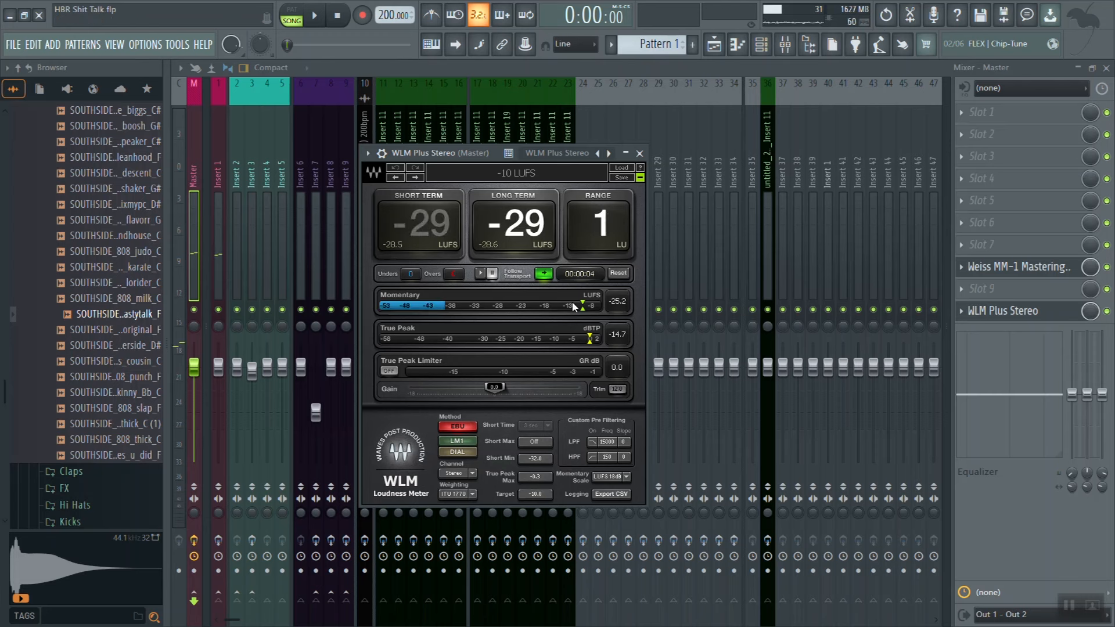
- Select about bars 8 to 24 in the playlist as the loop range and start playback
left_click(722, 47)
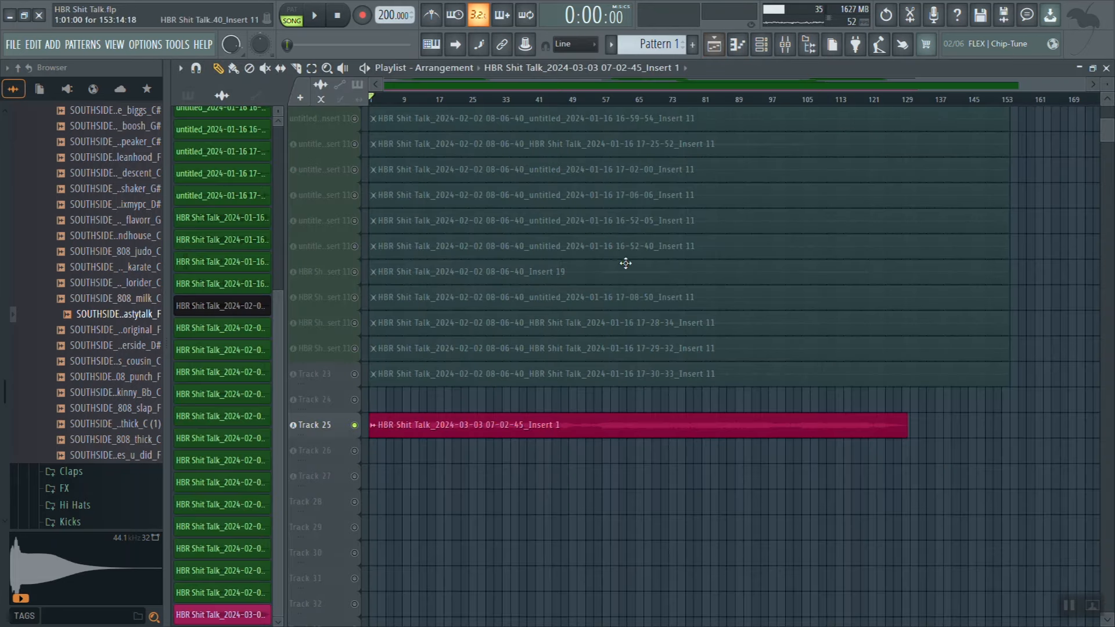
scroll(612, 249, "up", 6)
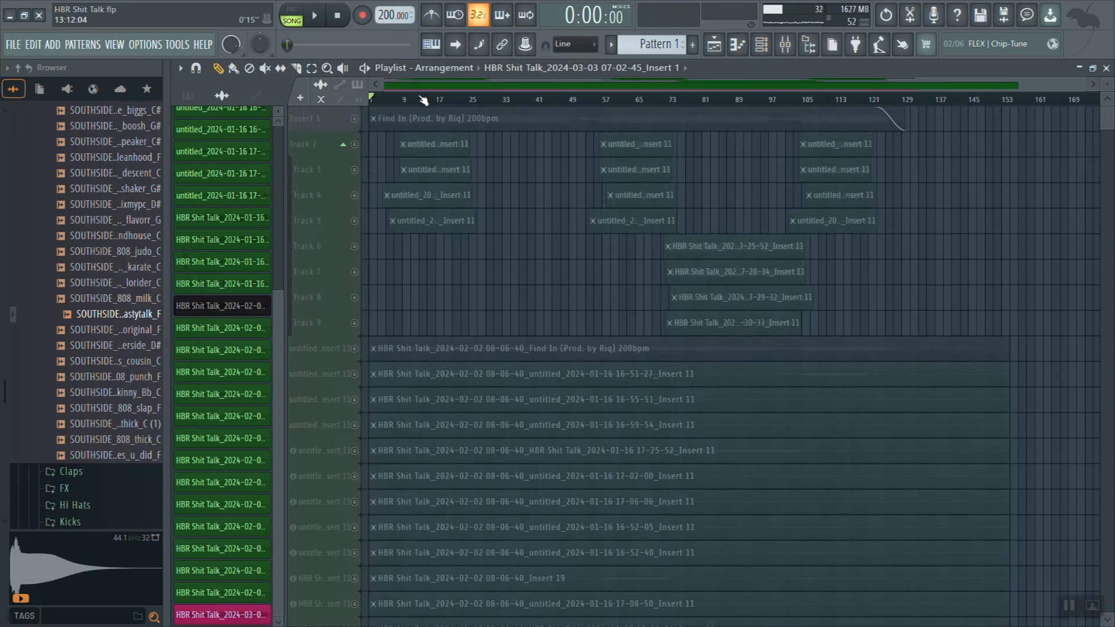
left_click_drag(402, 106, 468, 144)
key("space")
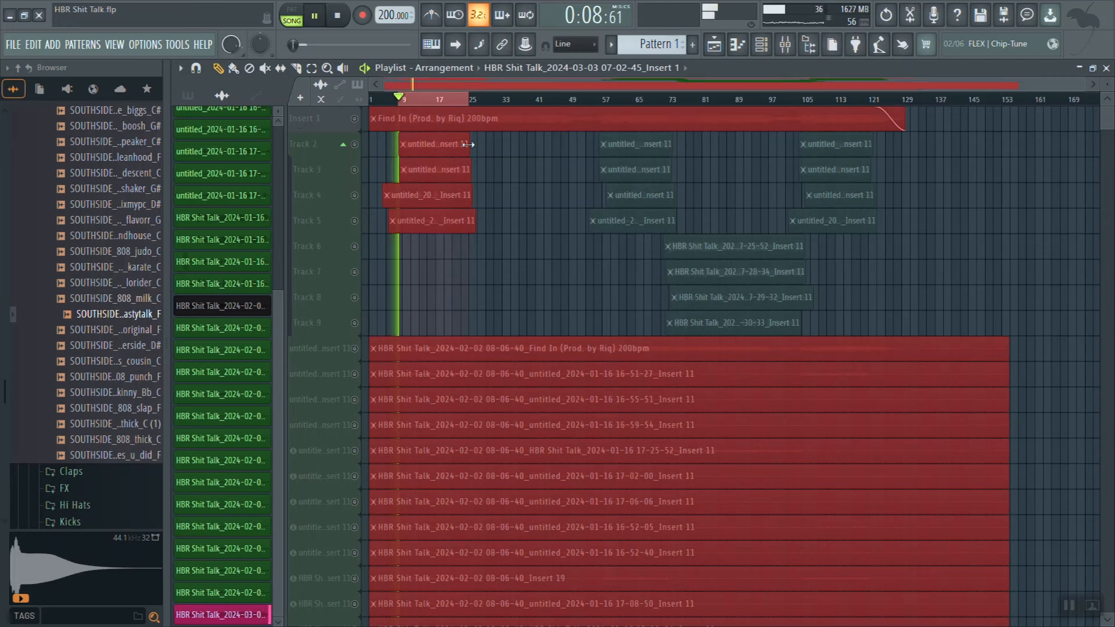
- Measure the loudness of the looped section with the WLM Plus meter on the master track, and stop playback
left_click(783, 46)
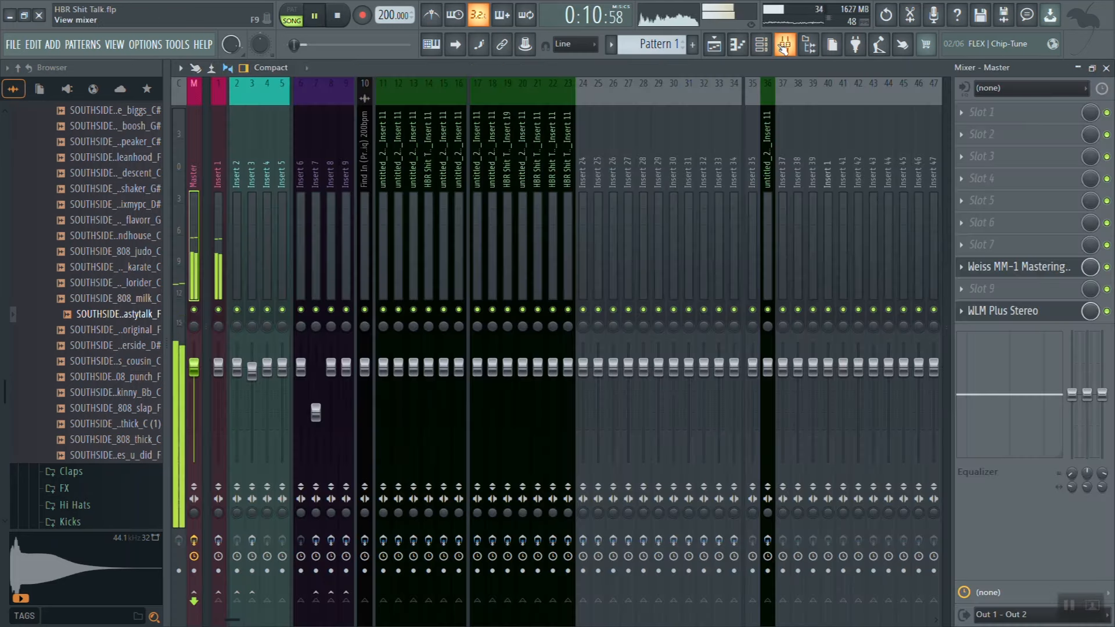
key("space")
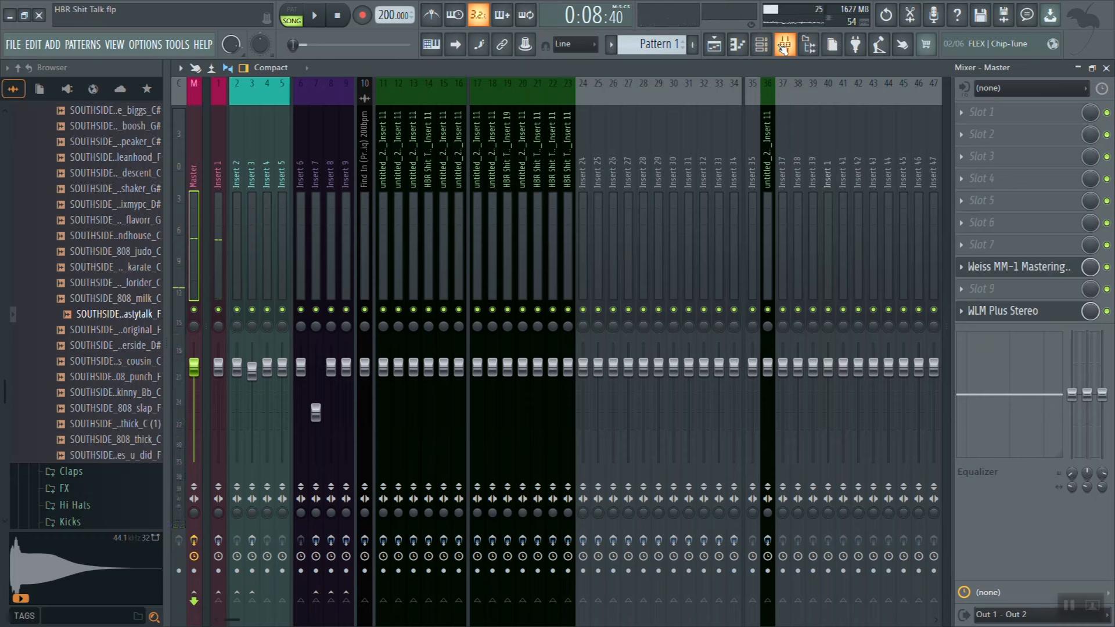
left_click(1022, 311)
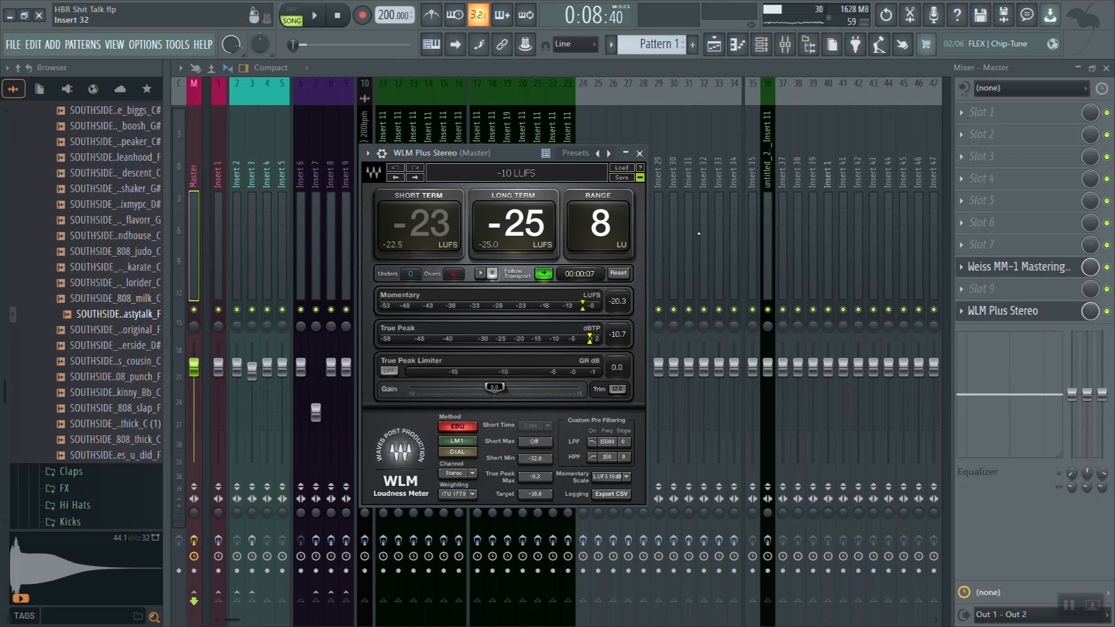
key("space")
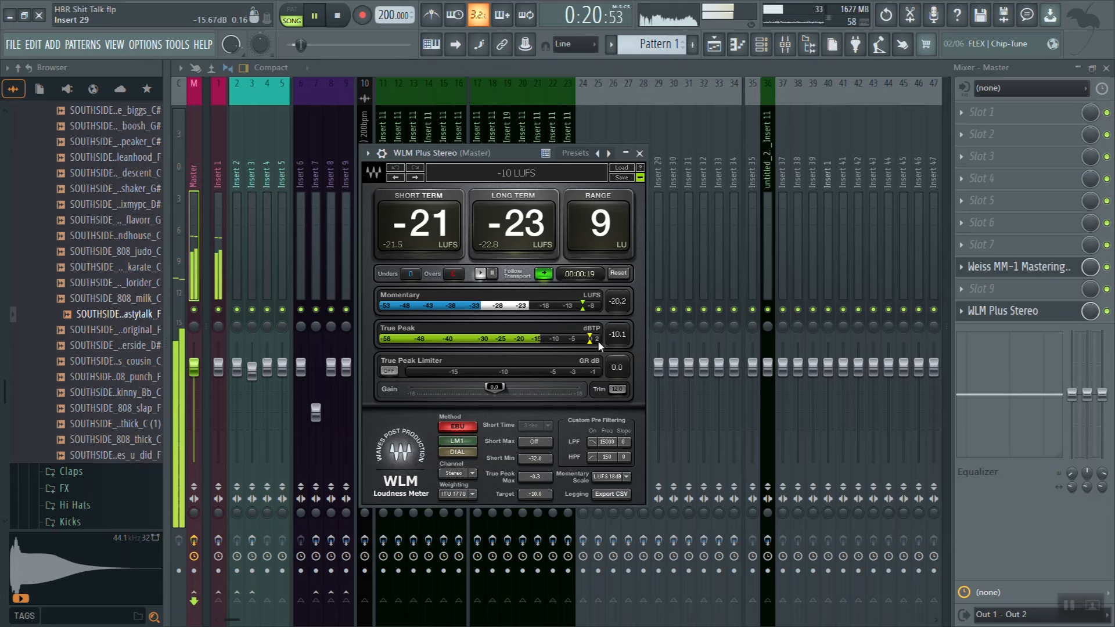
key("space")
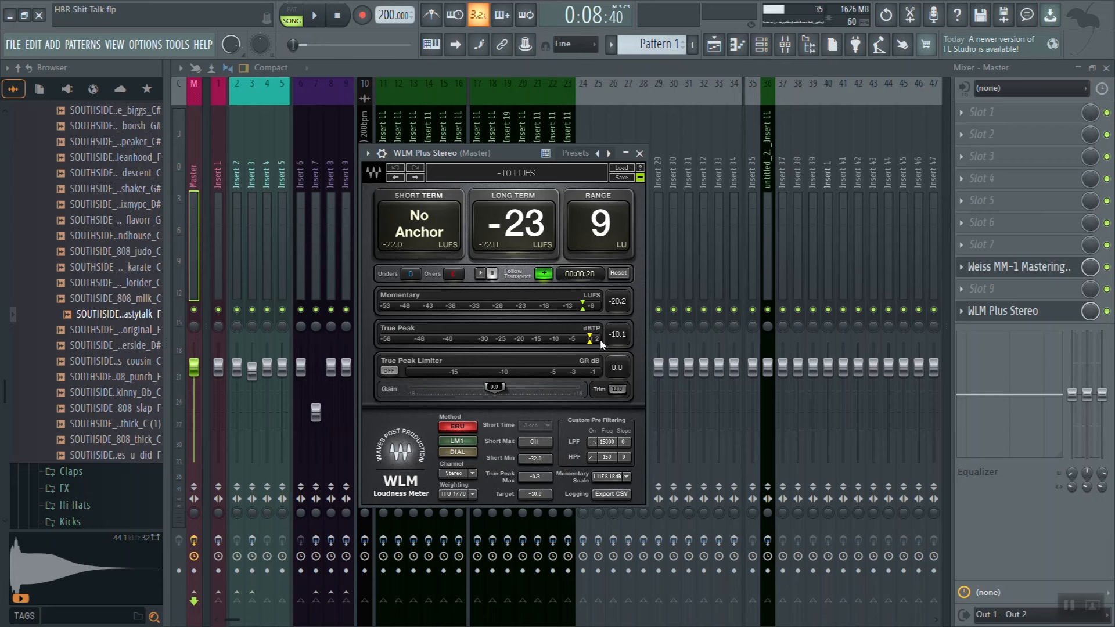
- Close the mixer, playlist and channel rack, and arrange the Weiss MM-1 and WLM Plus windows side by side
left_click(1007, 278)
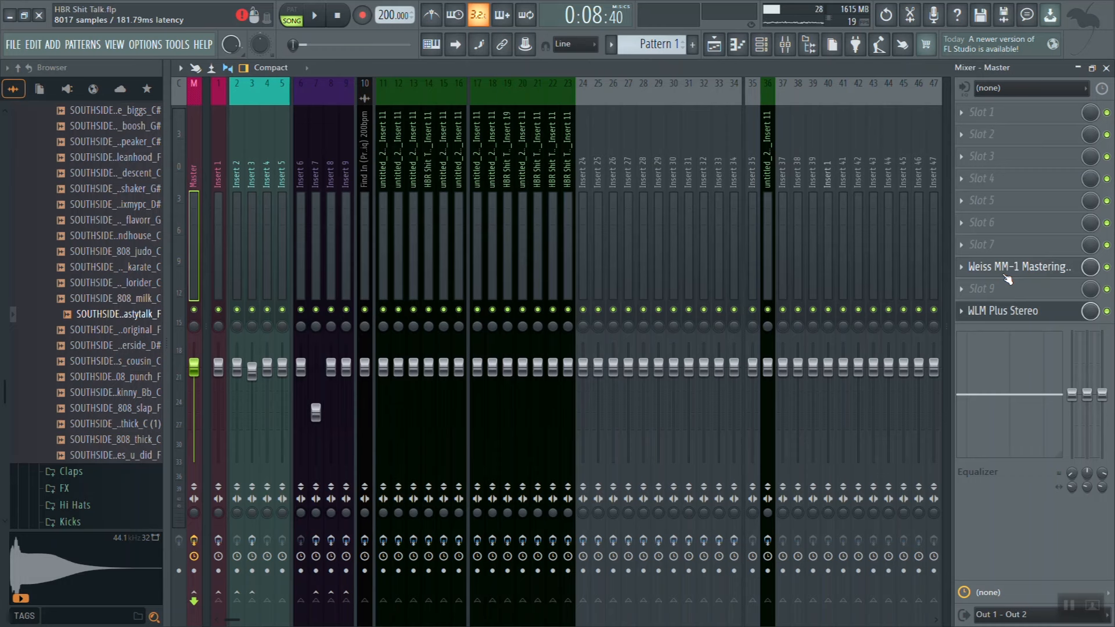
left_click(1006, 277)
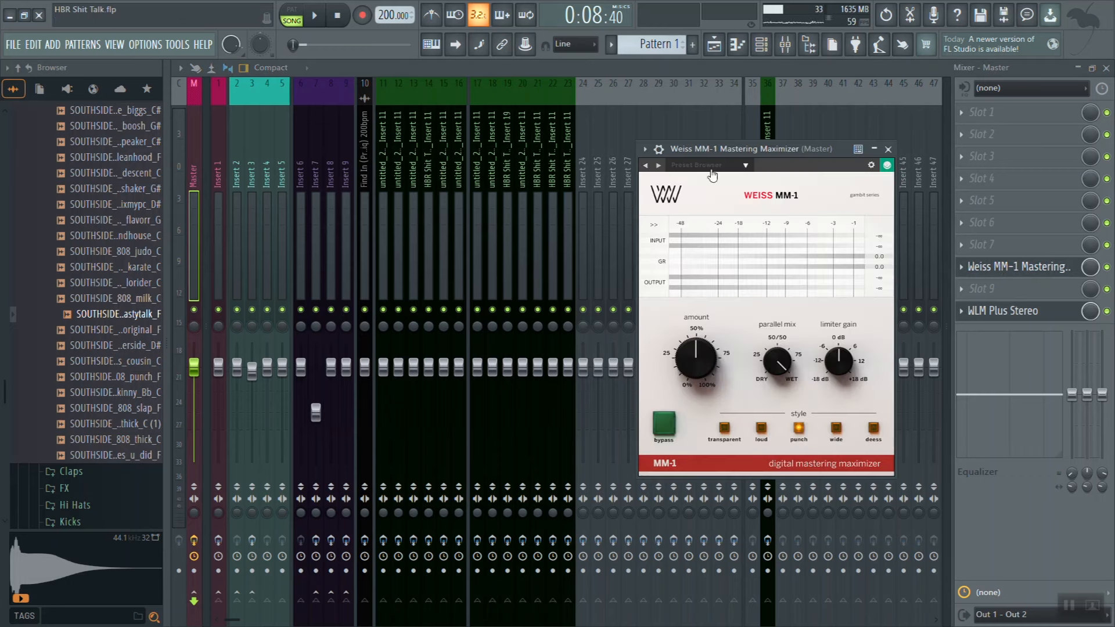
left_click(1106, 68)
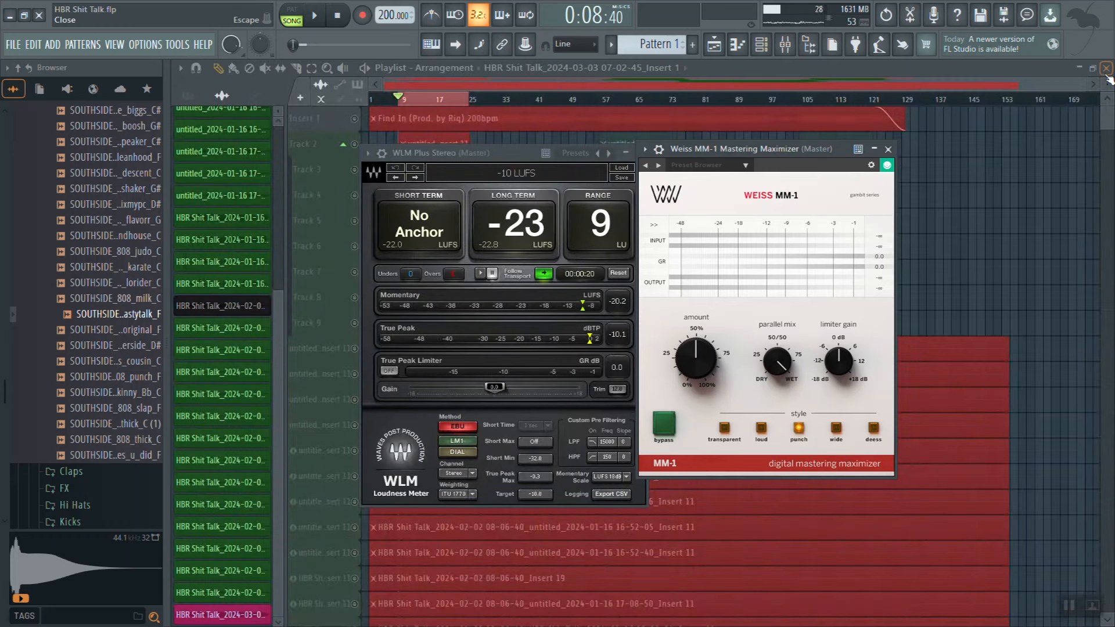
left_click(1106, 68)
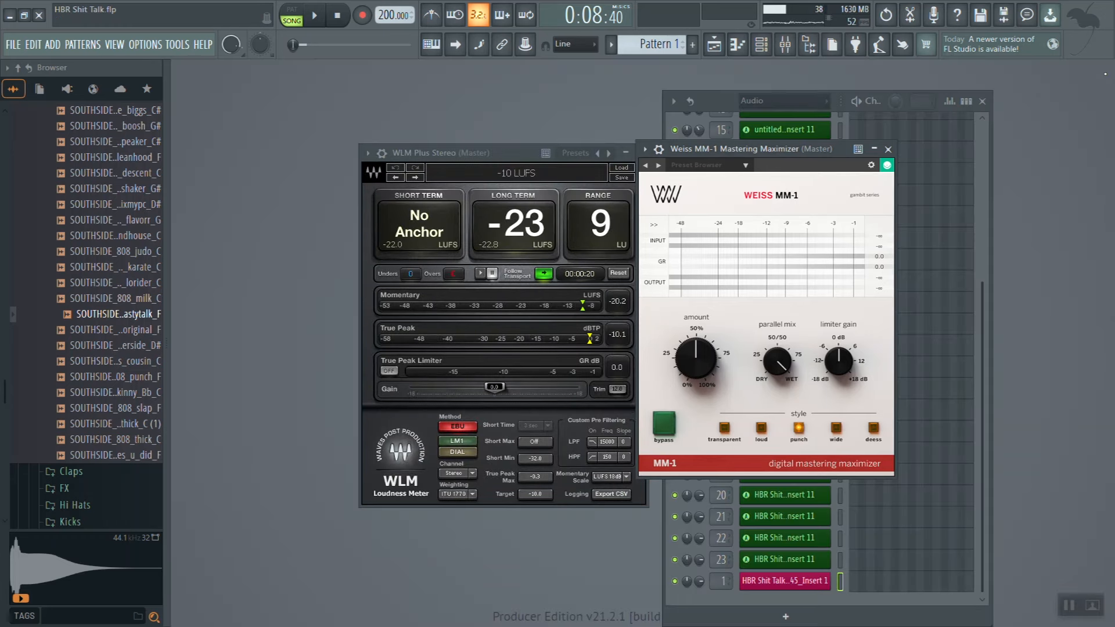
left_click(981, 101)
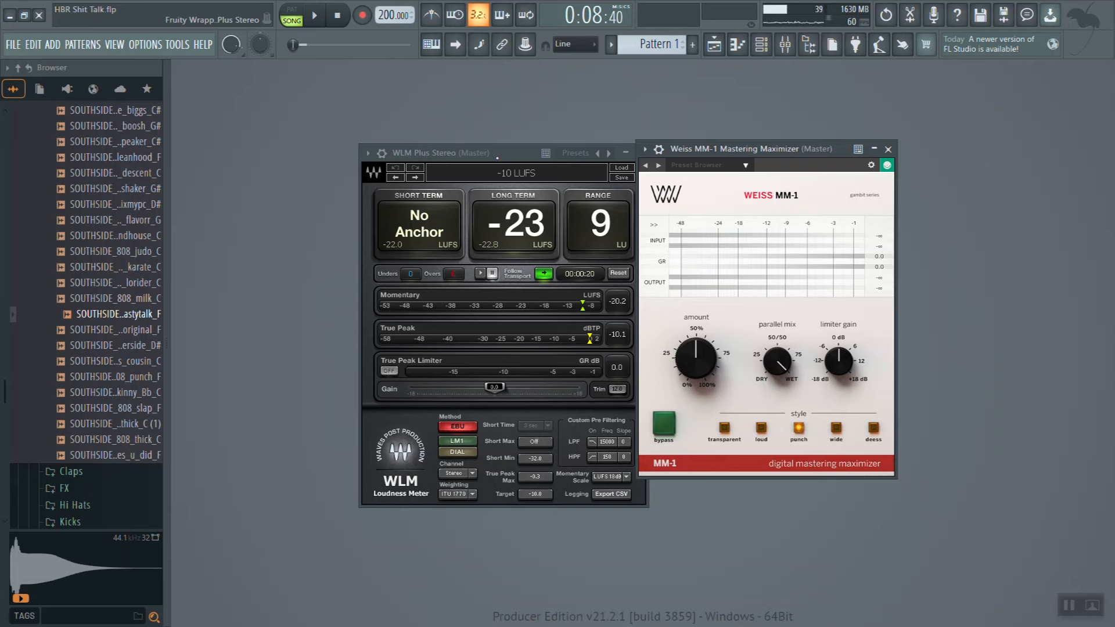
left_click_drag(497, 158, 923, 119)
left_click_drag(722, 152, 353, 114)
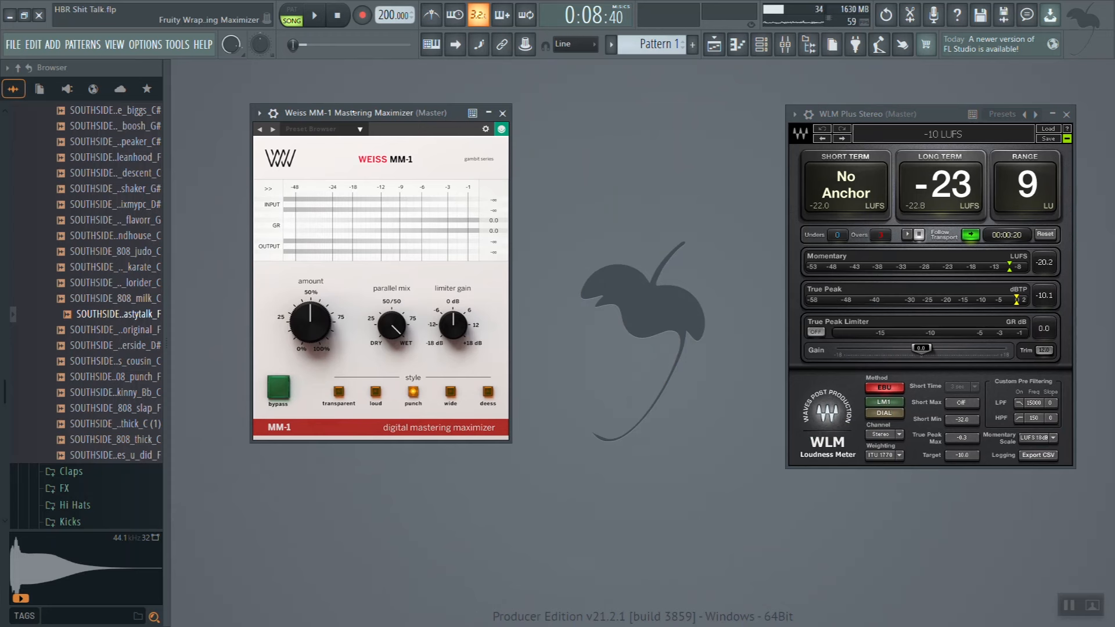
- Set the Weiss MM-1 limiter gain to 12 dB during playback, and reset the WLM Plus meter for a fresh loudness measurement
key("space")
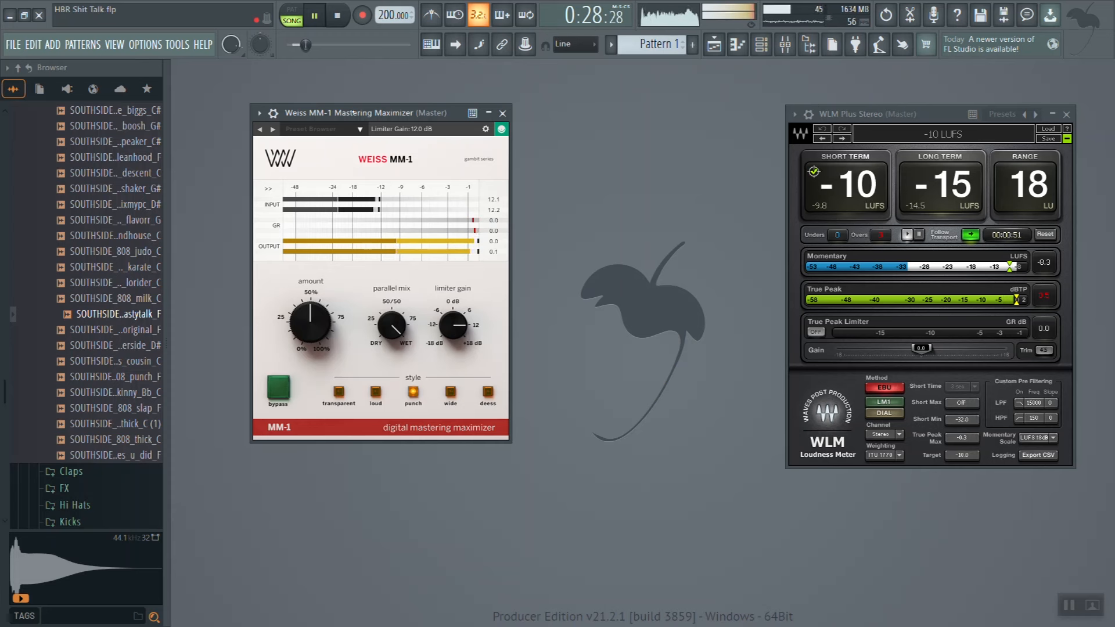
left_click(1052, 237)
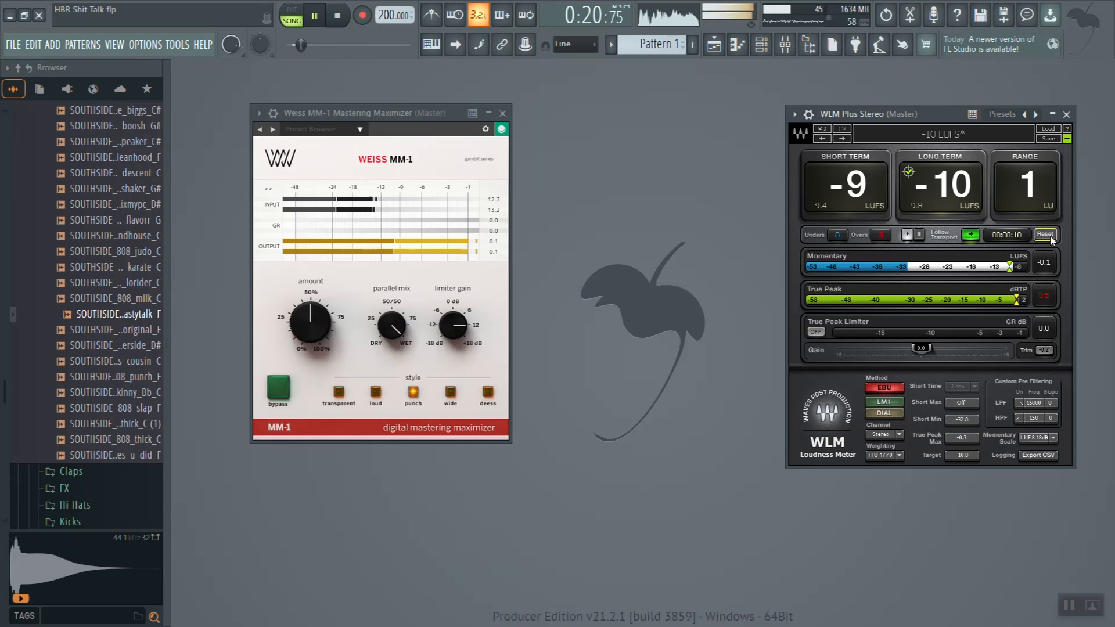
key("space")
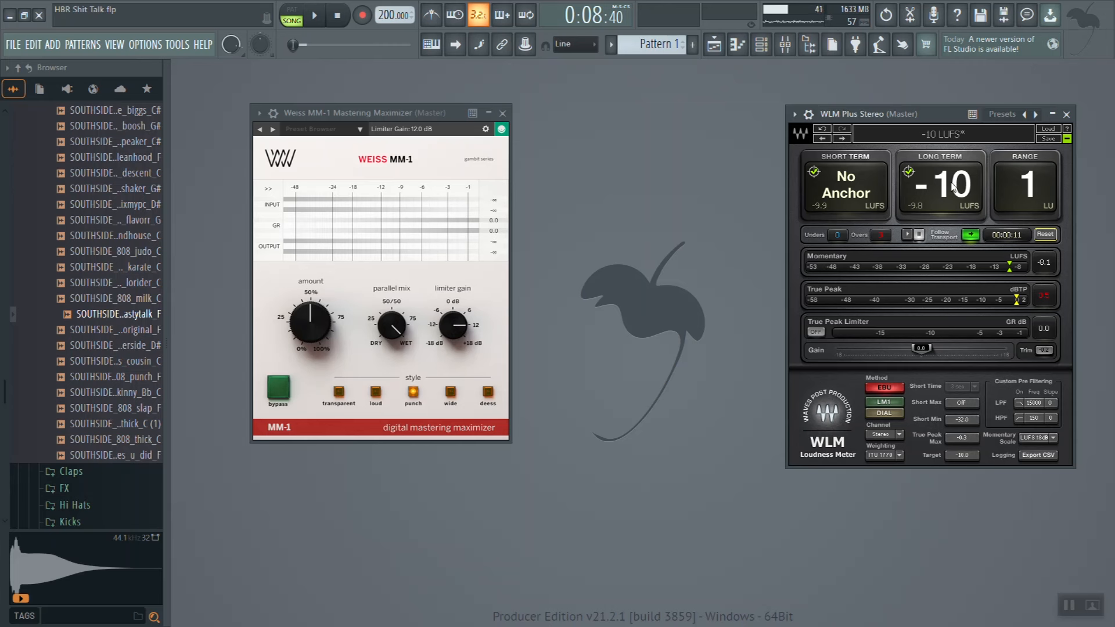
- Replay the looped section and check its short-term and long-term loudness and true peak on the WLM Plus meter
left_click(905, 235)
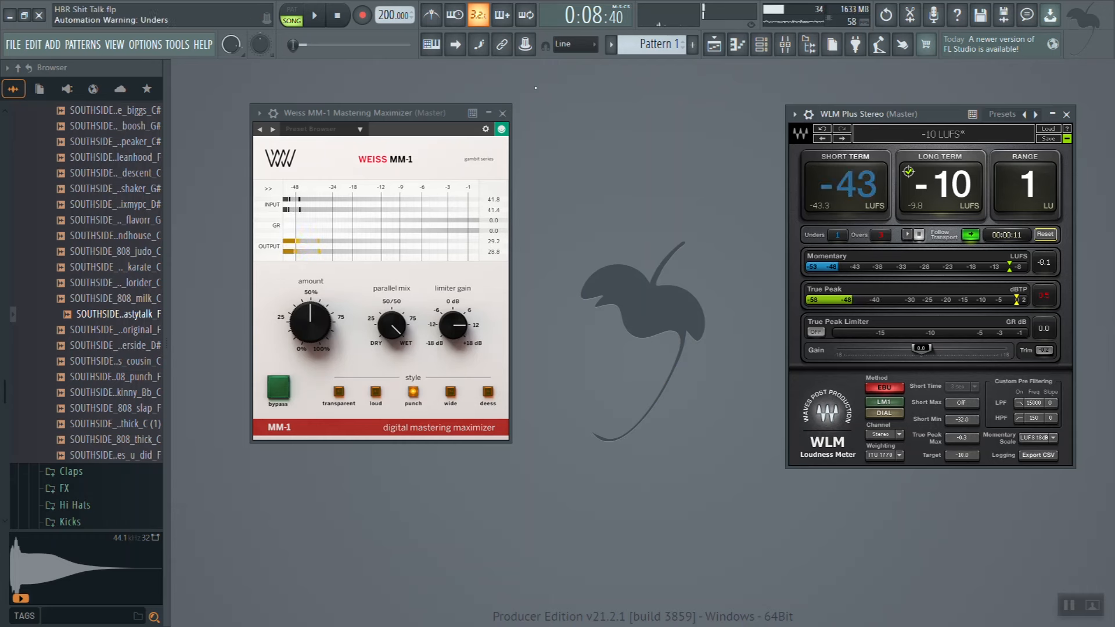
left_click(337, 16)
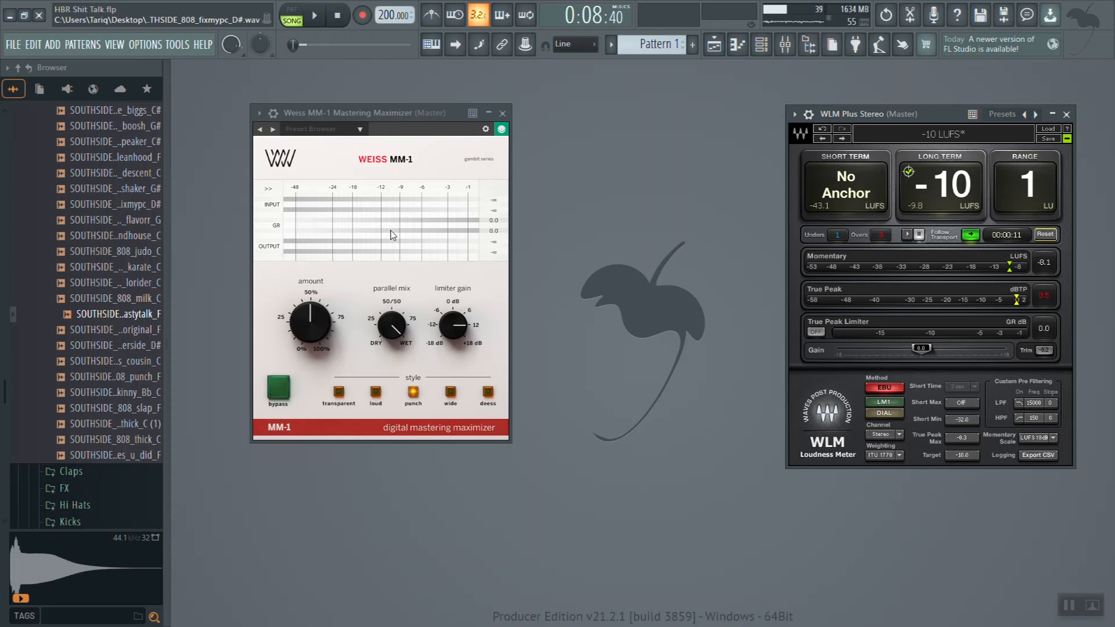
left_click(331, 15)
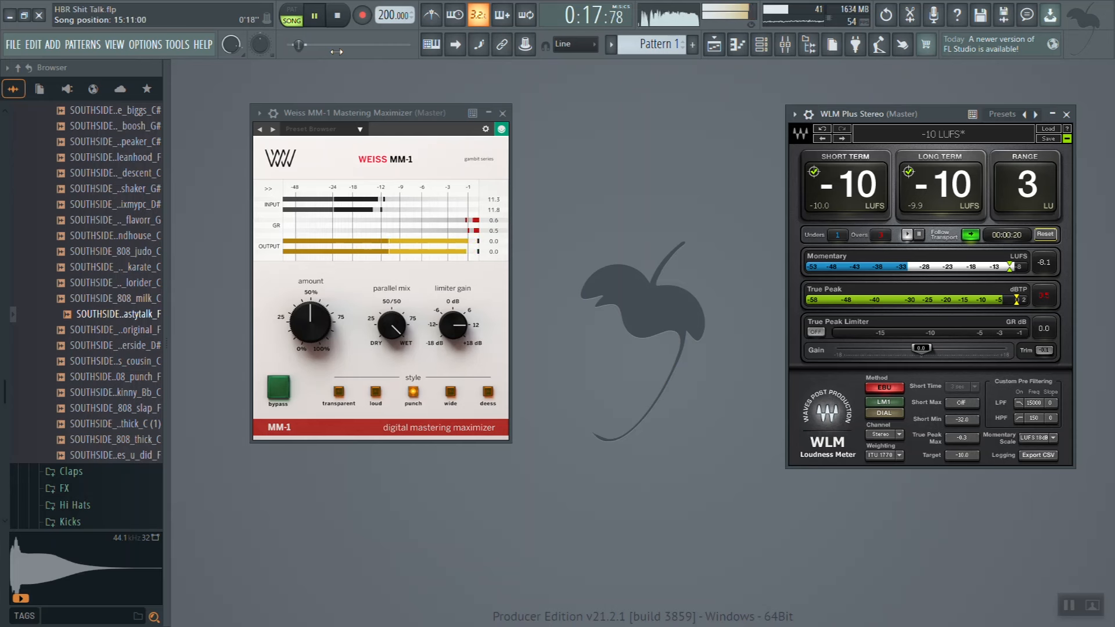
key("space")
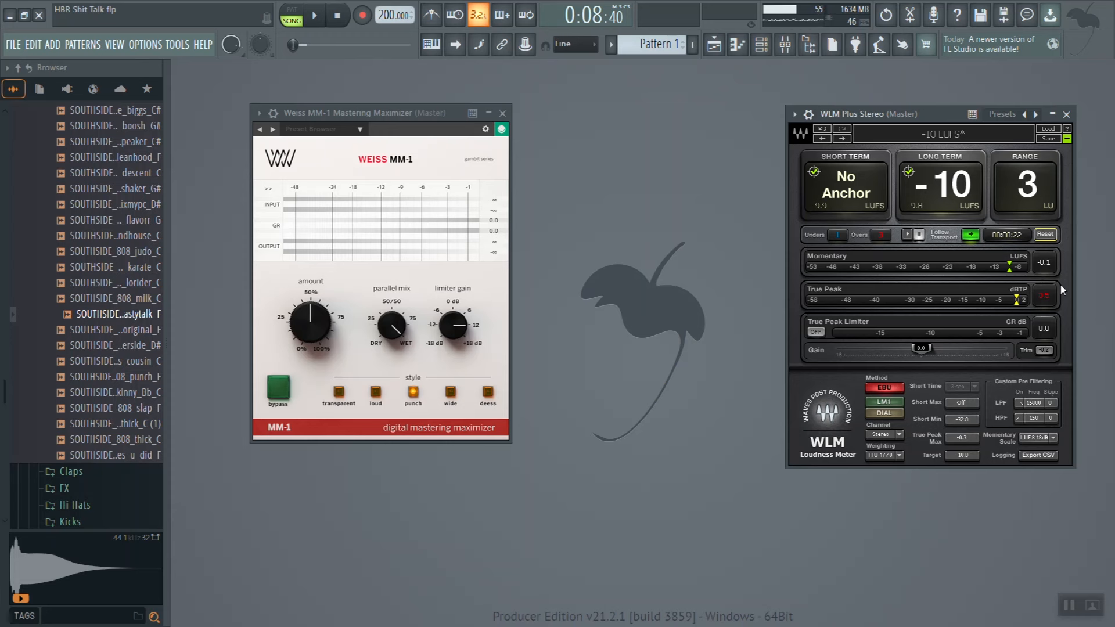
- Set the output trim of the Weiss MM-1 to -0.3 dBFS
left_click(262, 189)
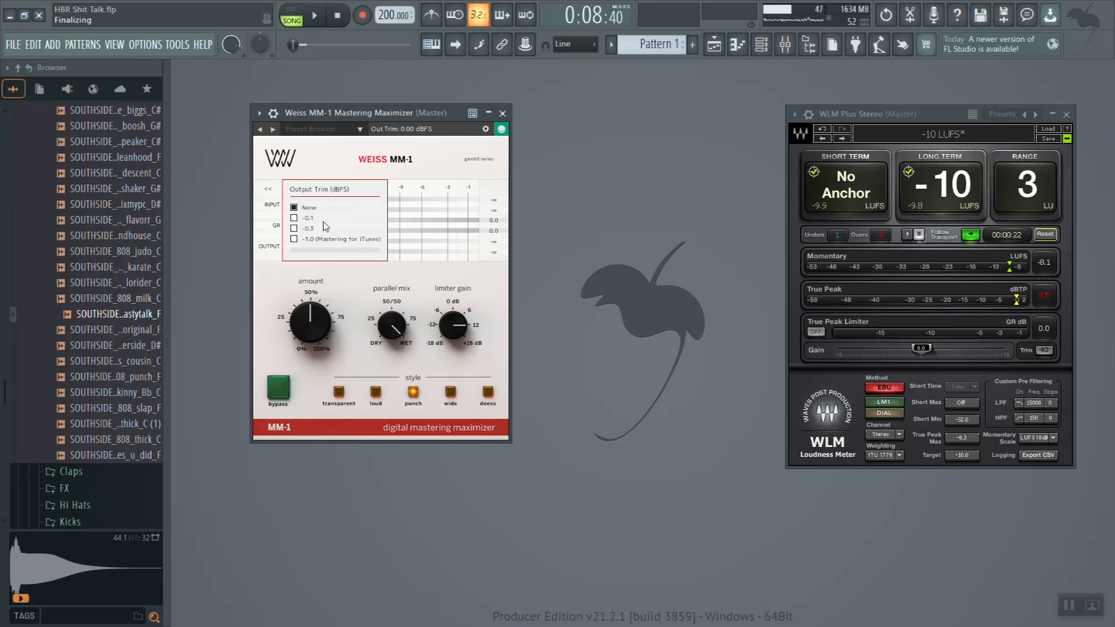
left_click(294, 232)
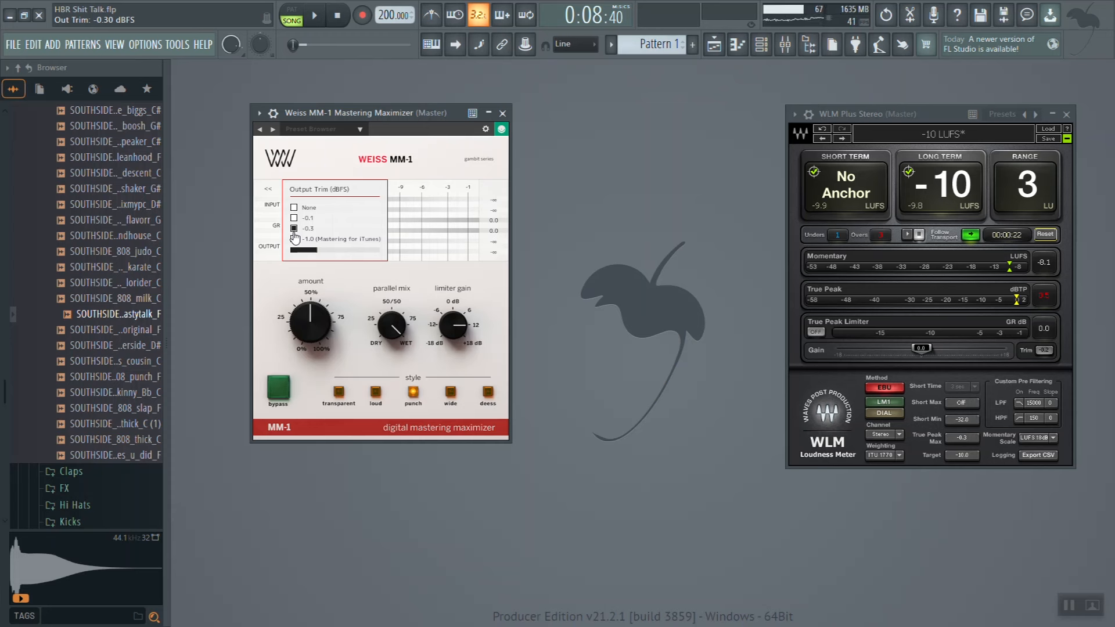
- Replay the looped section from a reset WLM Plus meter and check the loudness and true peak with the new output trim
left_click(321, 23)
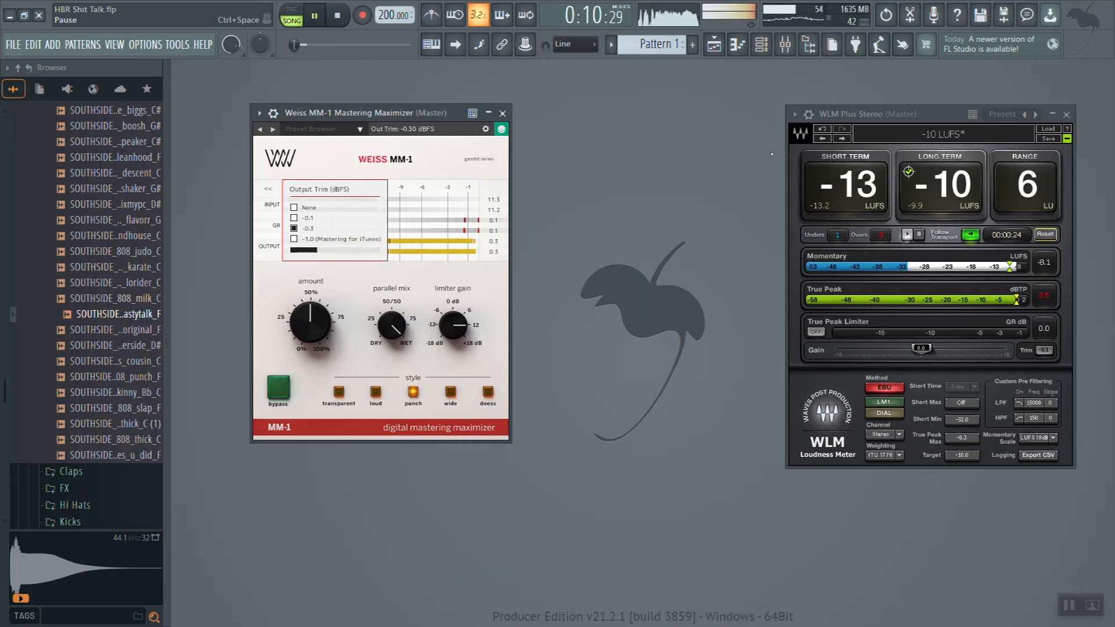
left_click(1045, 235)
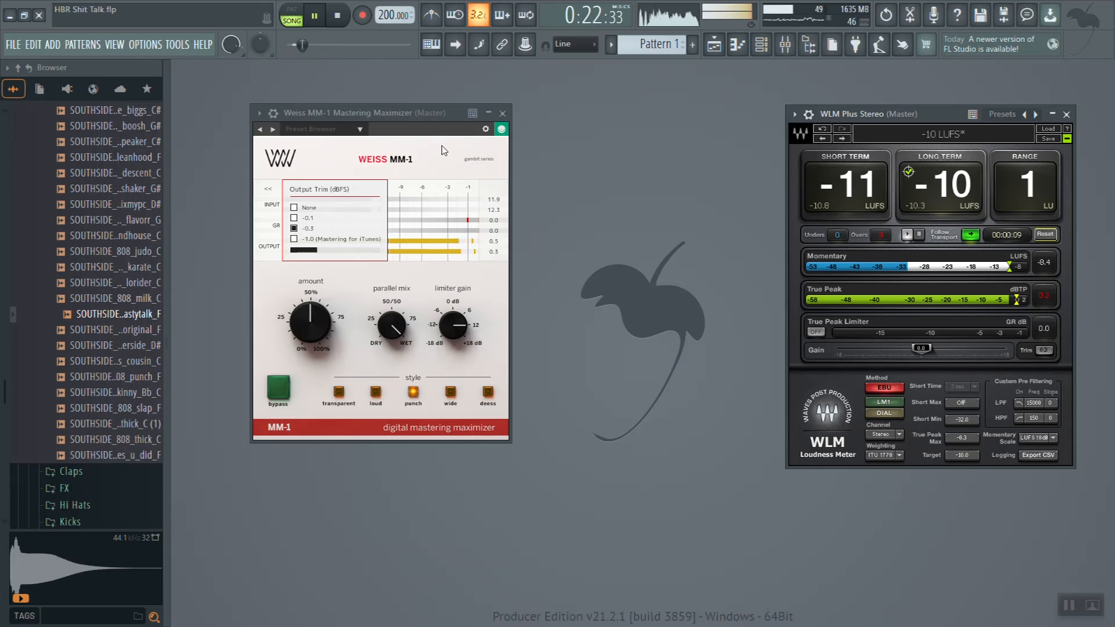
key("space")
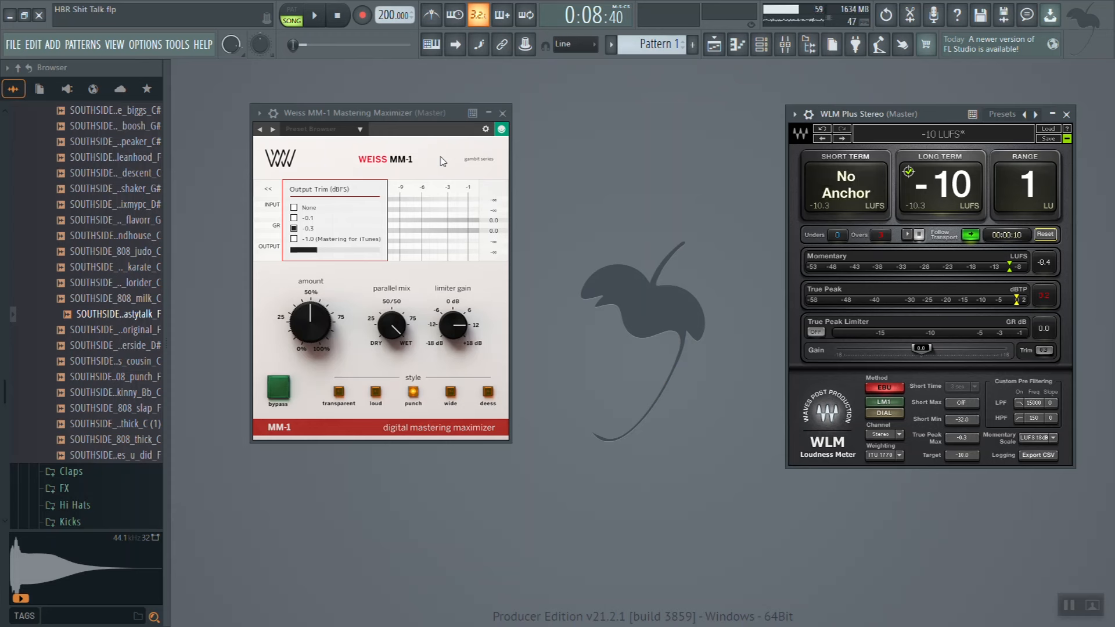
- Close the Weiss MM-1 window and load L2 Stereo into slot 9 of the master mixer track
left_click(423, 112)
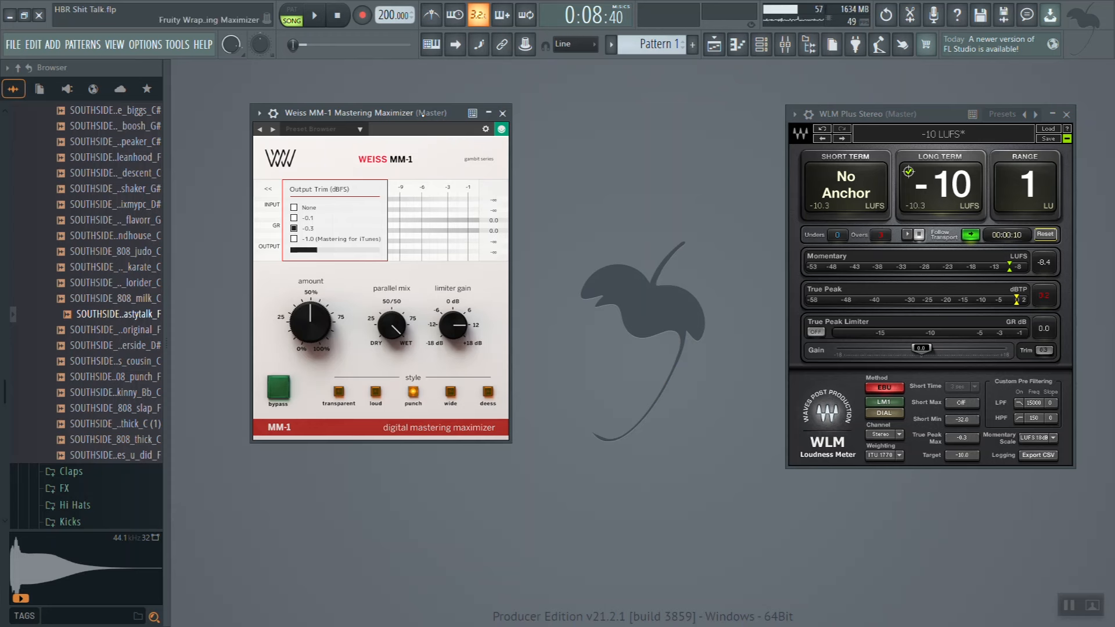
left_click(501, 113)
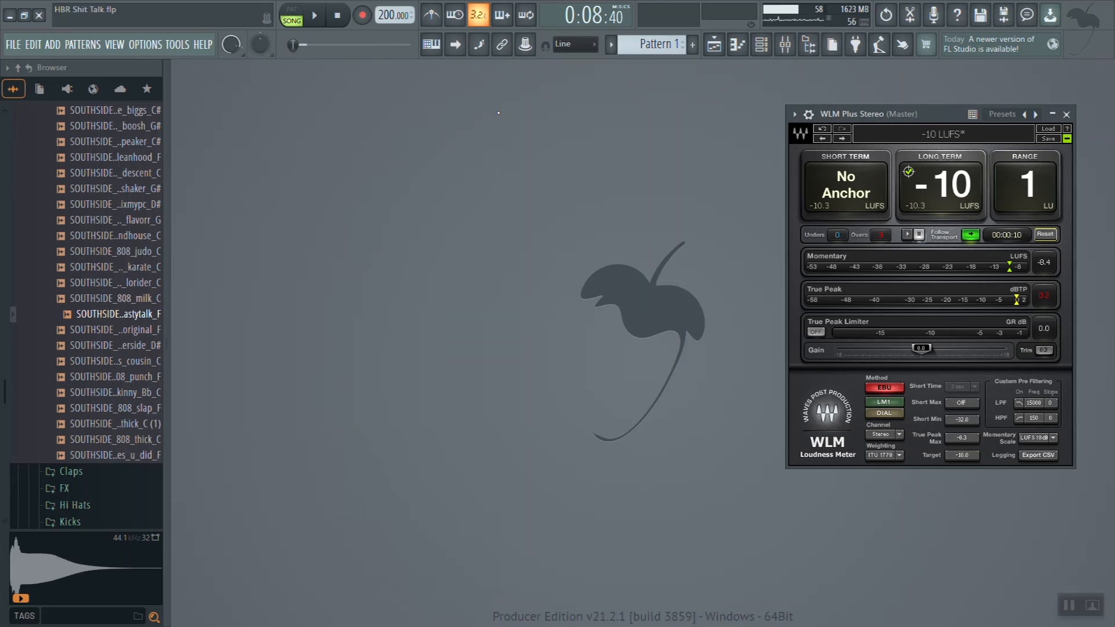
left_click(791, 50)
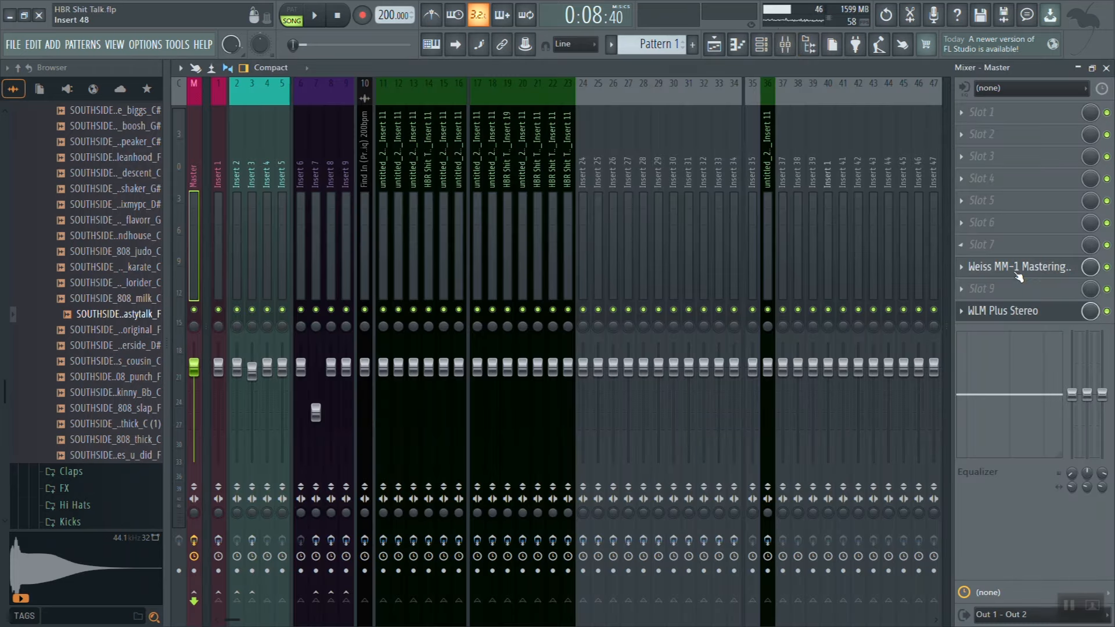
left_click(1012, 290)
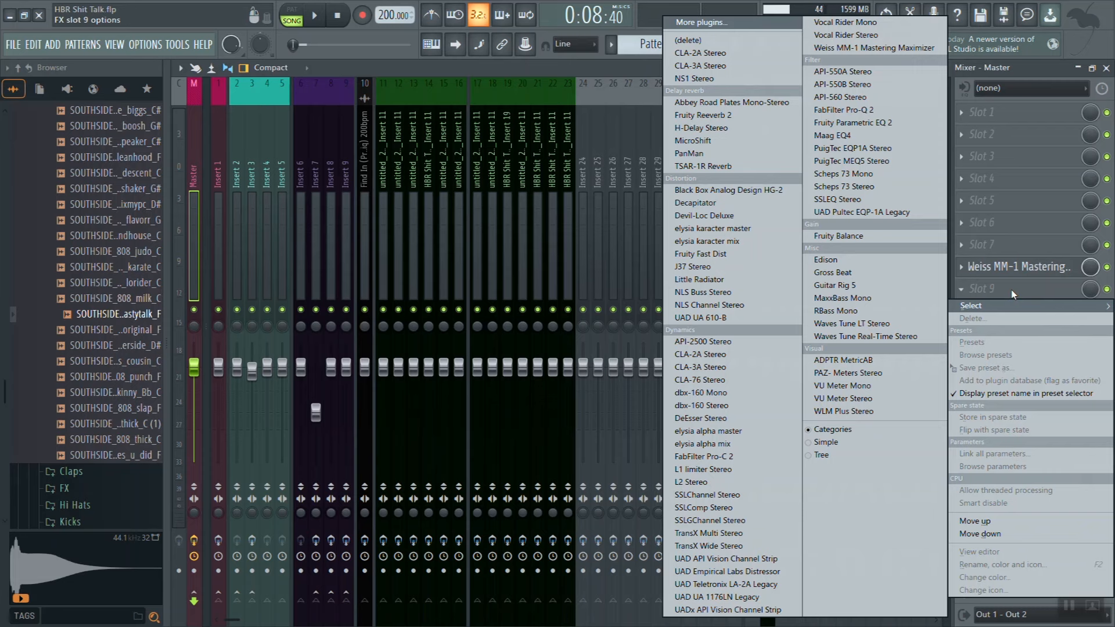
left_click(733, 483)
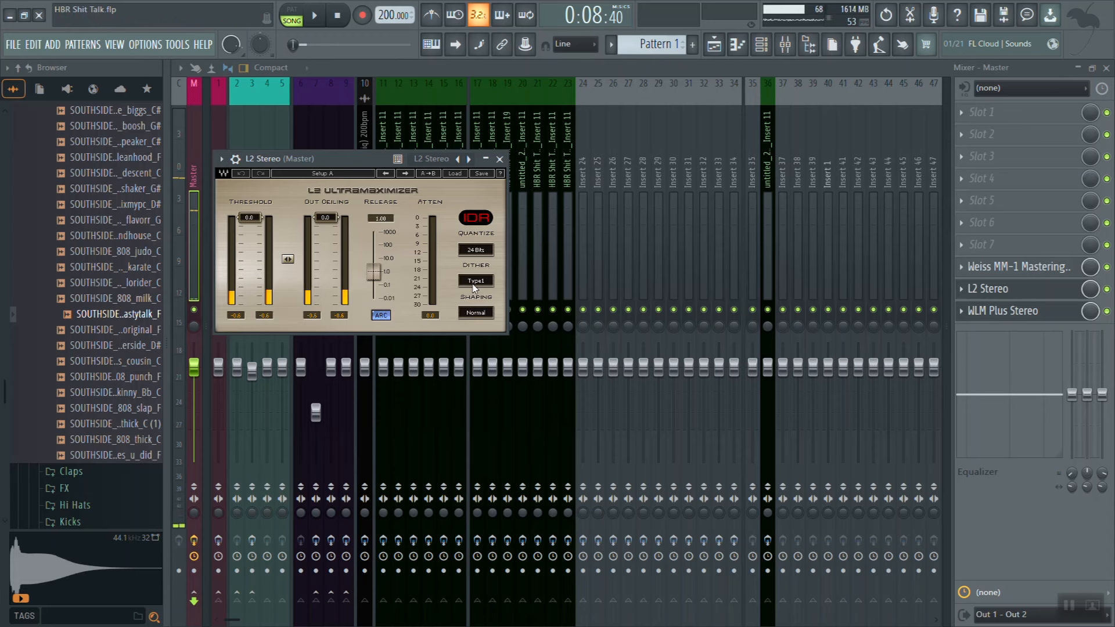
- During playback, set the L2 out ceiling to -0.3 dB and its threshold to -0.9 dB, and close the plugin window
key("space")
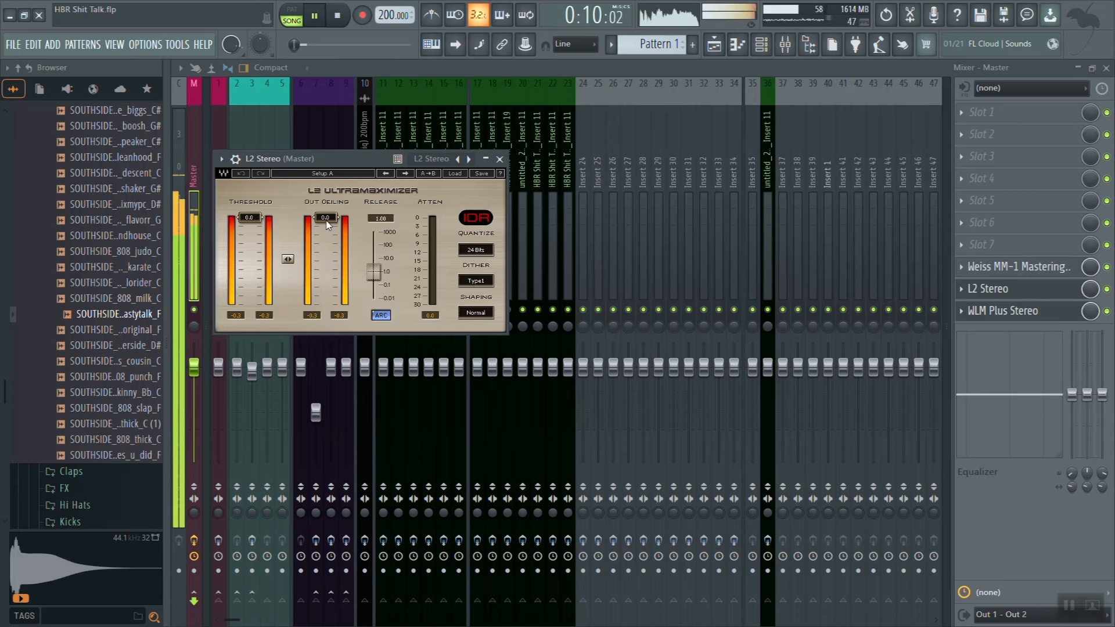
left_click_drag(326, 218, 326, 222)
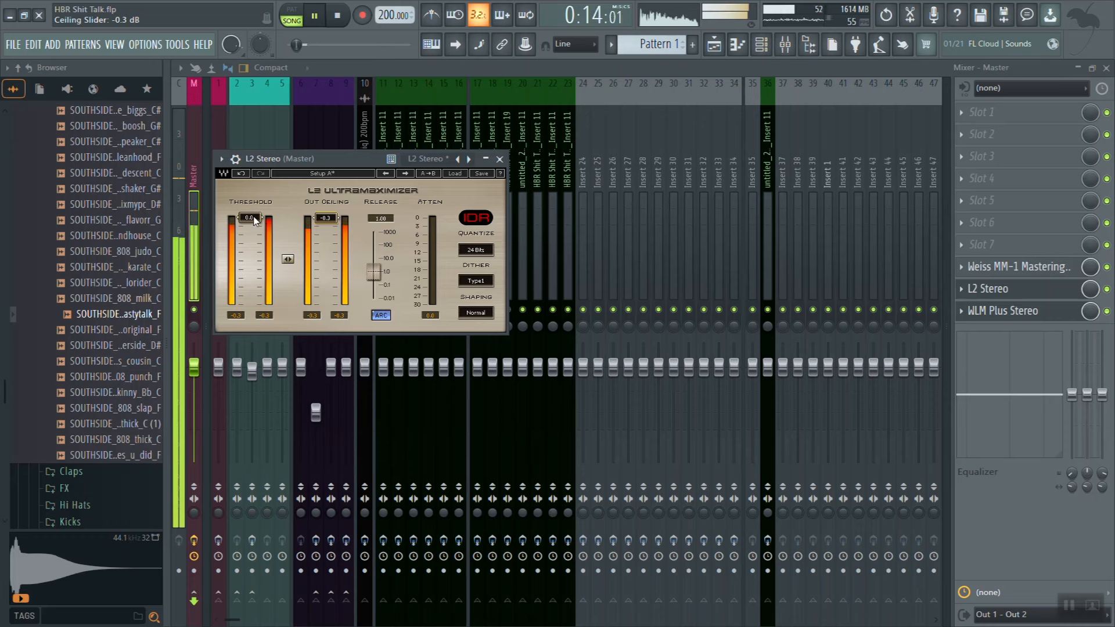
left_click_drag(255, 219, 254, 224)
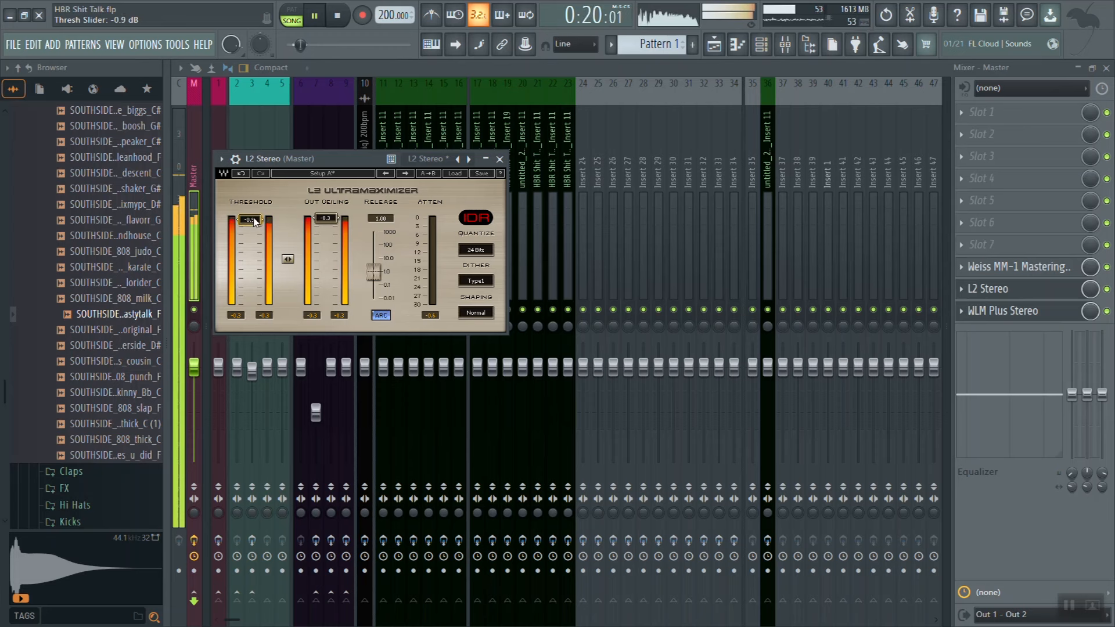
key("space")
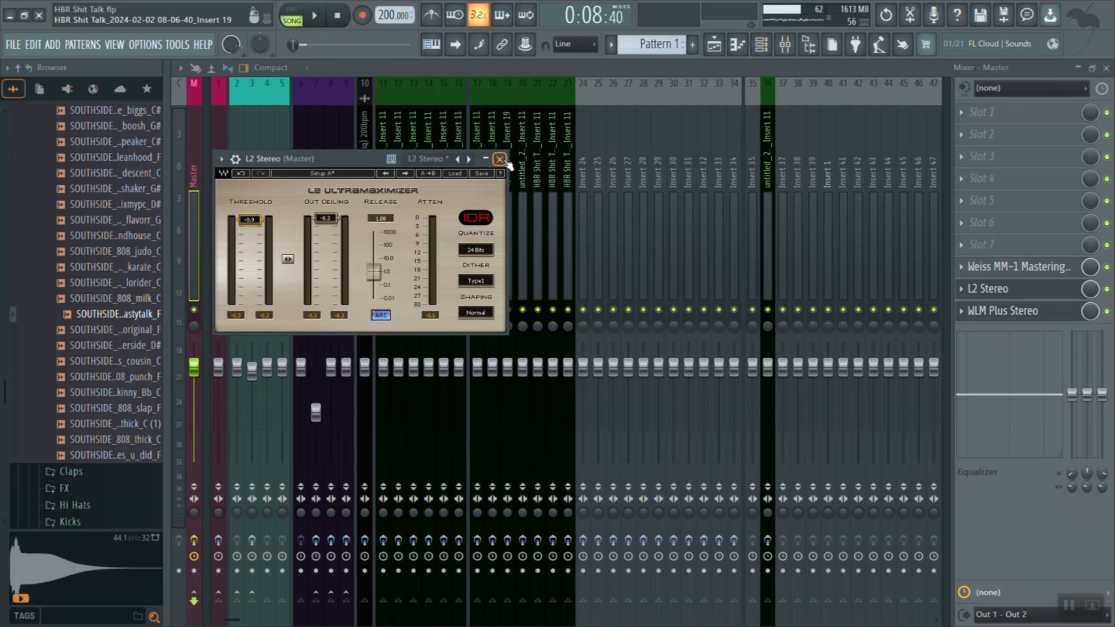
left_click(499, 158)
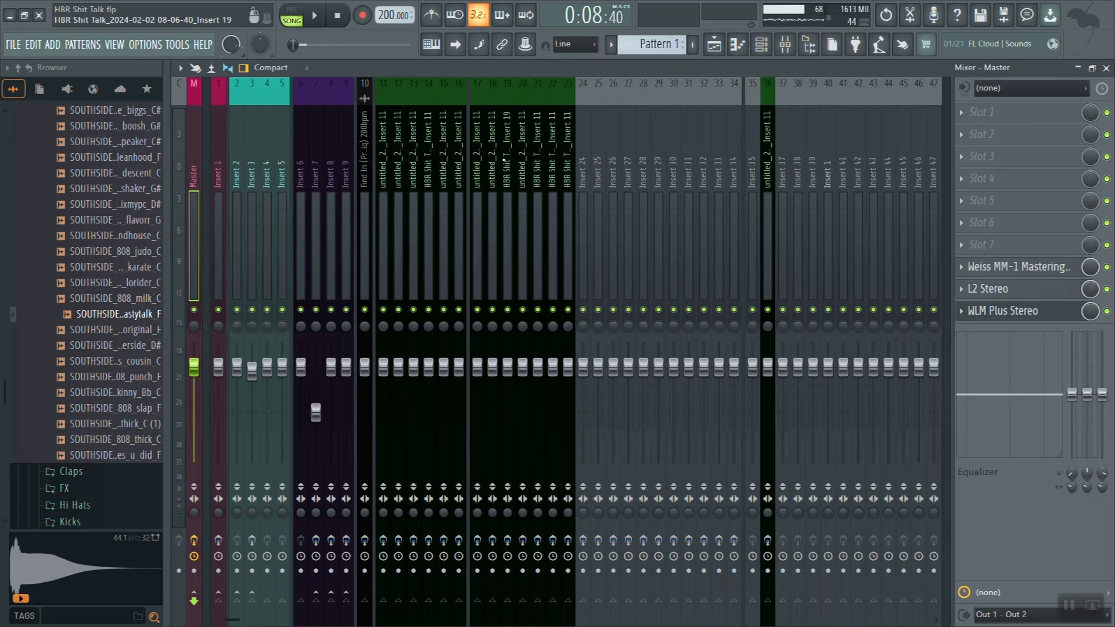
- Open the WLM Plus meter on the master and take a fresh loudness and true peak measurement of the looped section with L2 active
left_click(1039, 317)
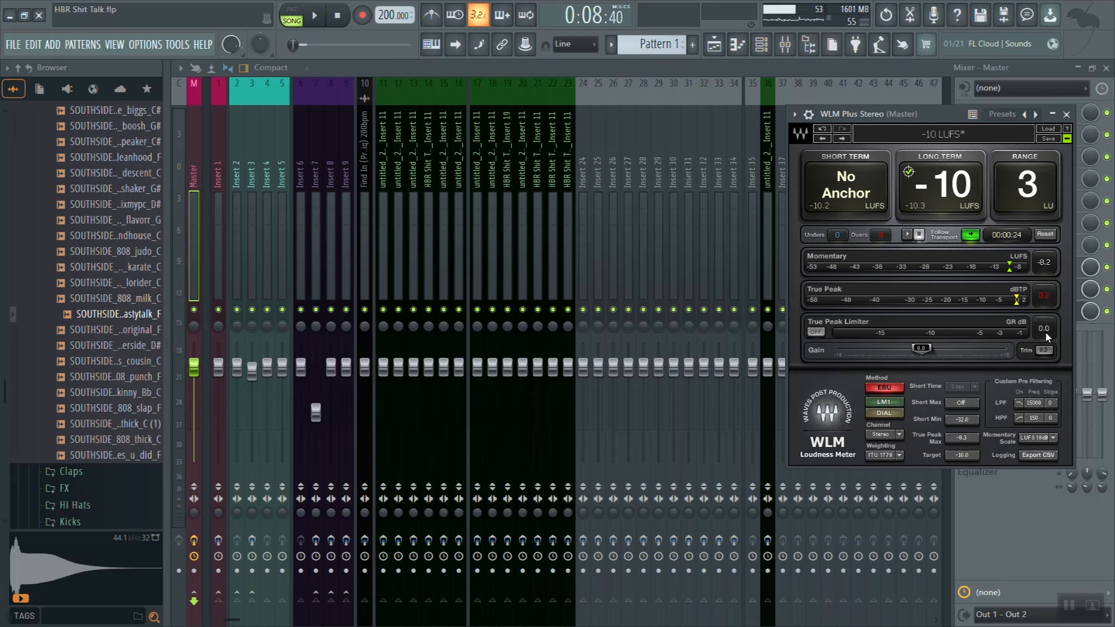
key("space")
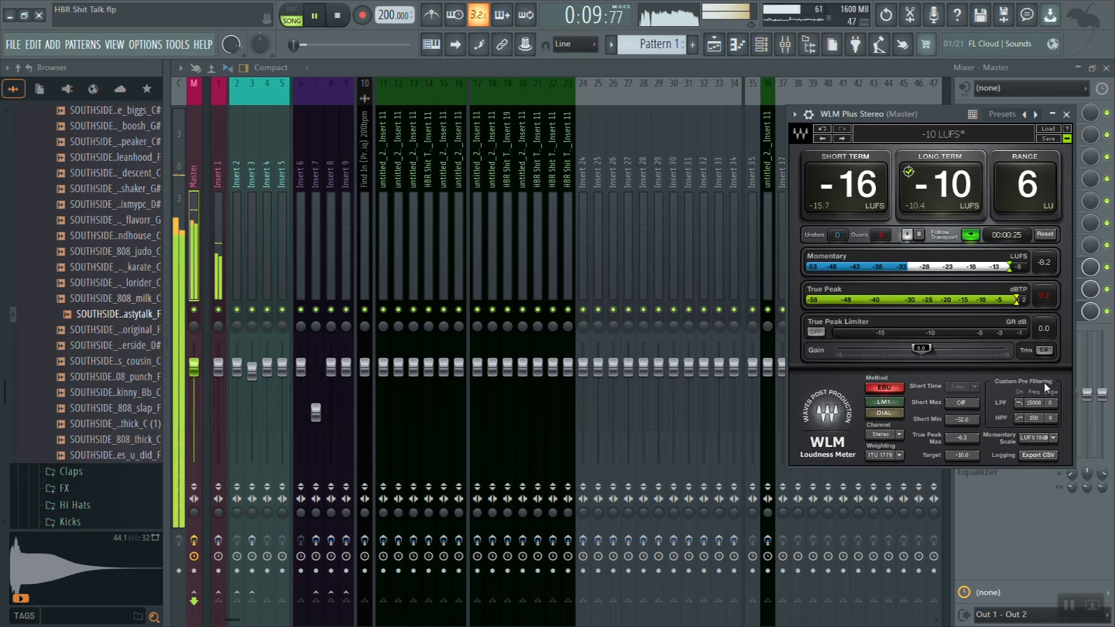
left_click(1045, 234)
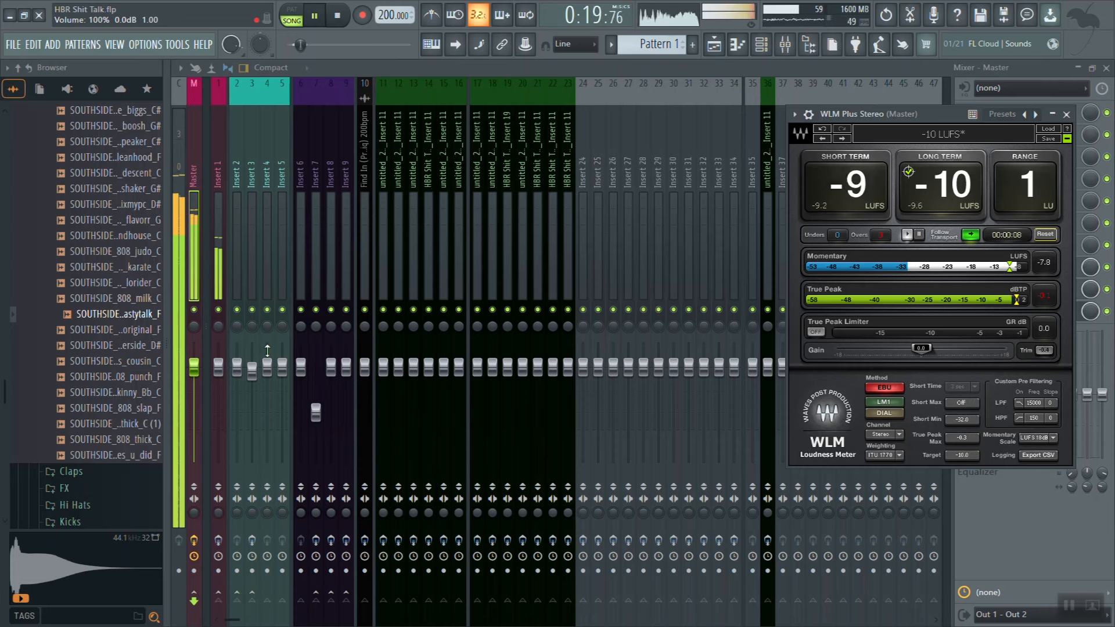
key("space")
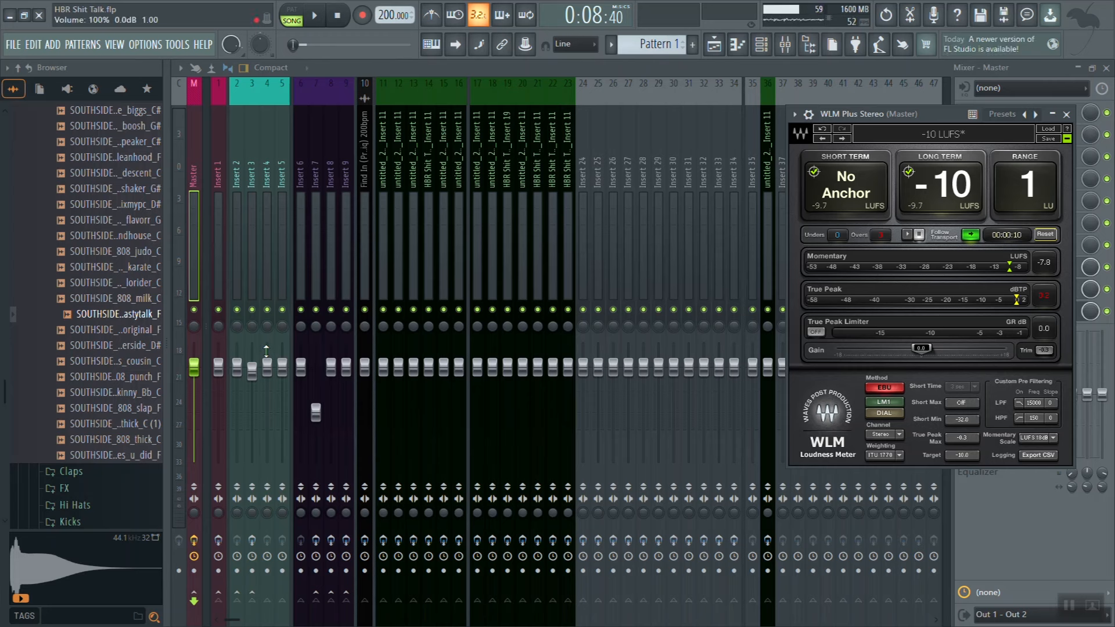
- Move the WLM Plus window clear of the master's effect slots, reset the meter and briefly replay the loop to recheck loudness
left_click_drag(922, 114, 746, 115)
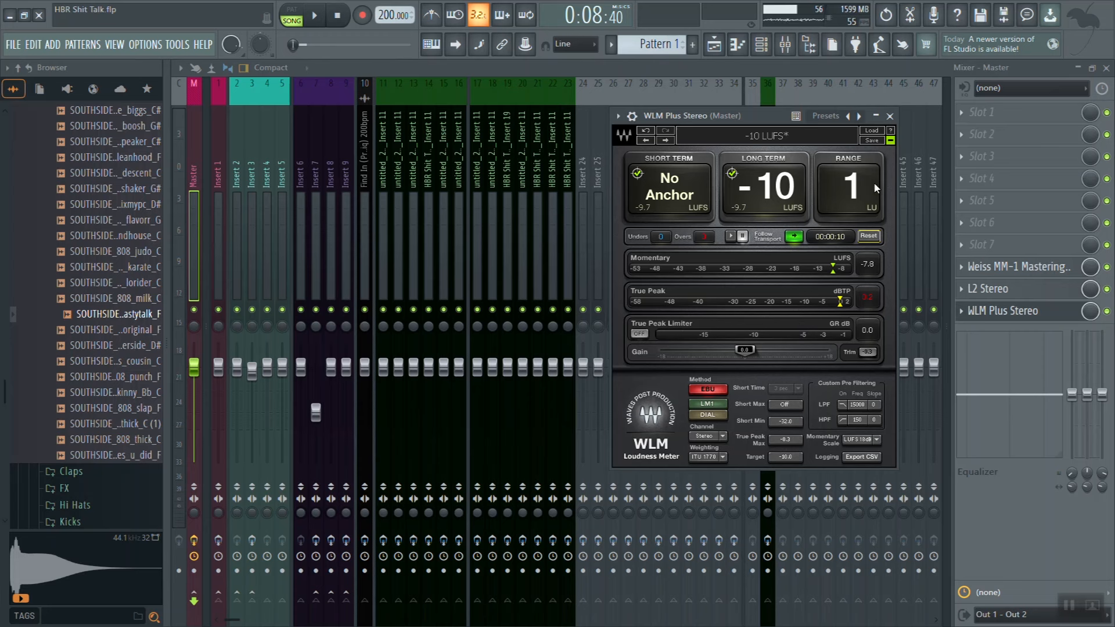
left_click(869, 236)
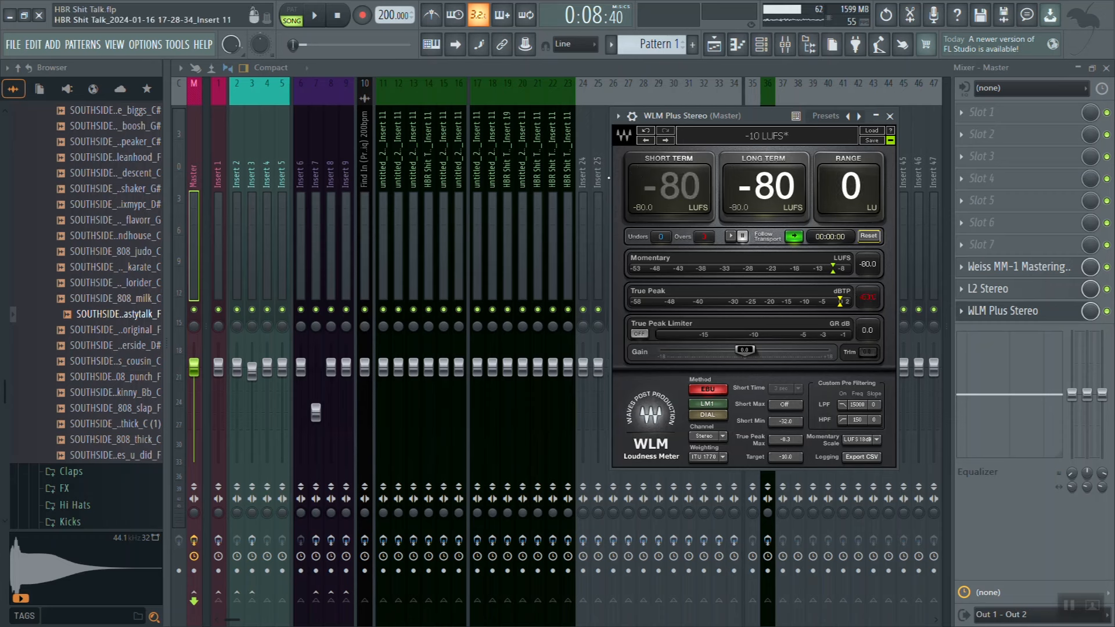
left_click(317, 19)
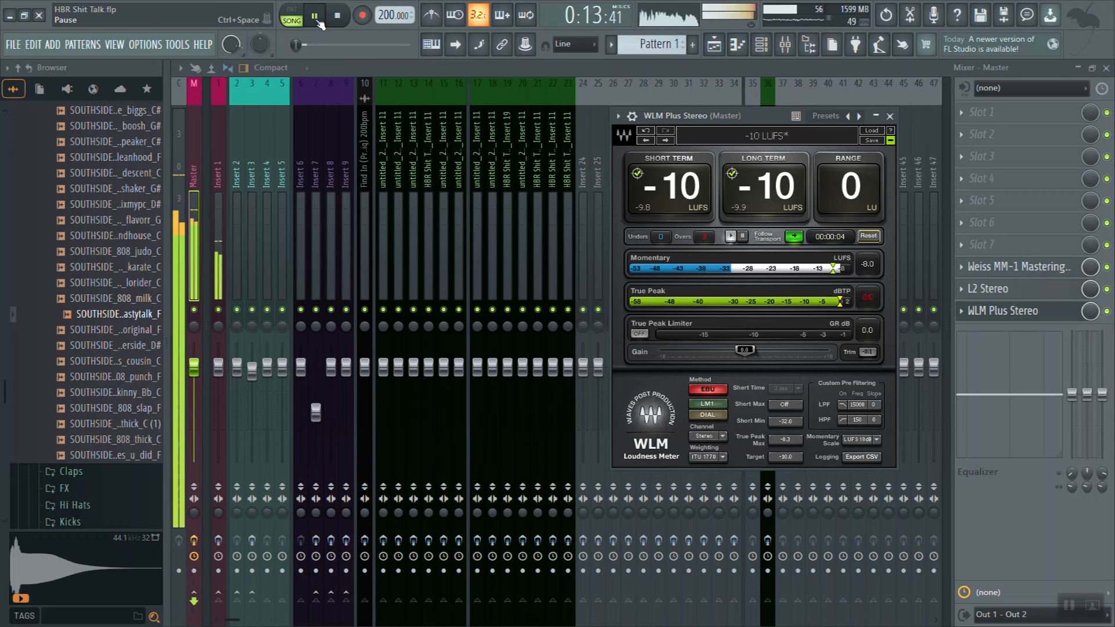
key("space")
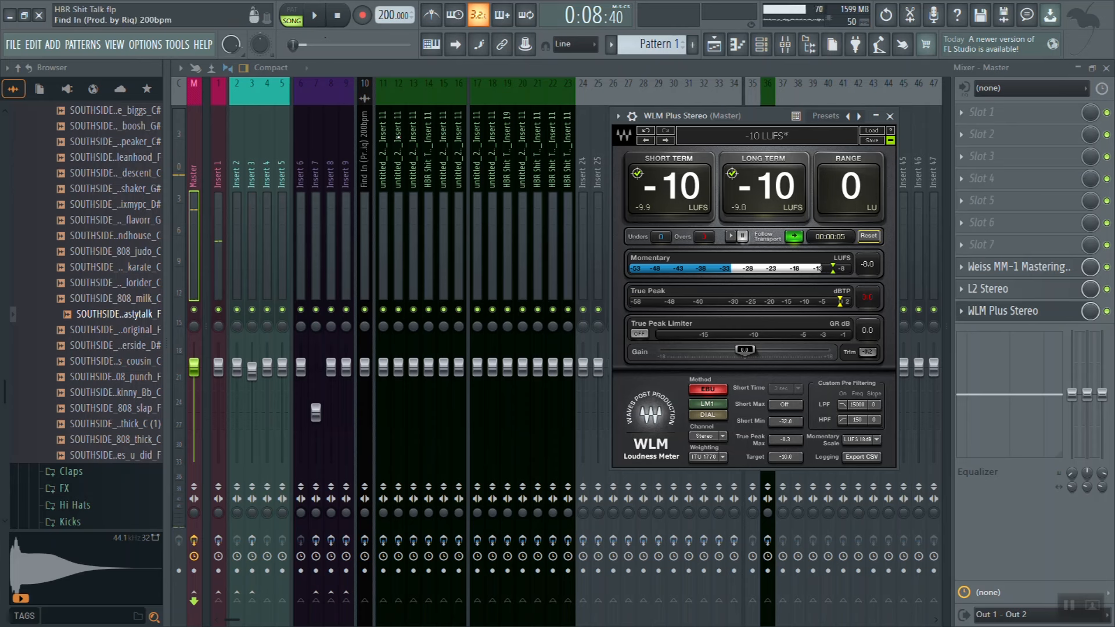
- Turn on the True Peak Limiter in WLM Plus and replay the loop to check its gain reduction and the true peak
left_click(639, 334)
key("space")
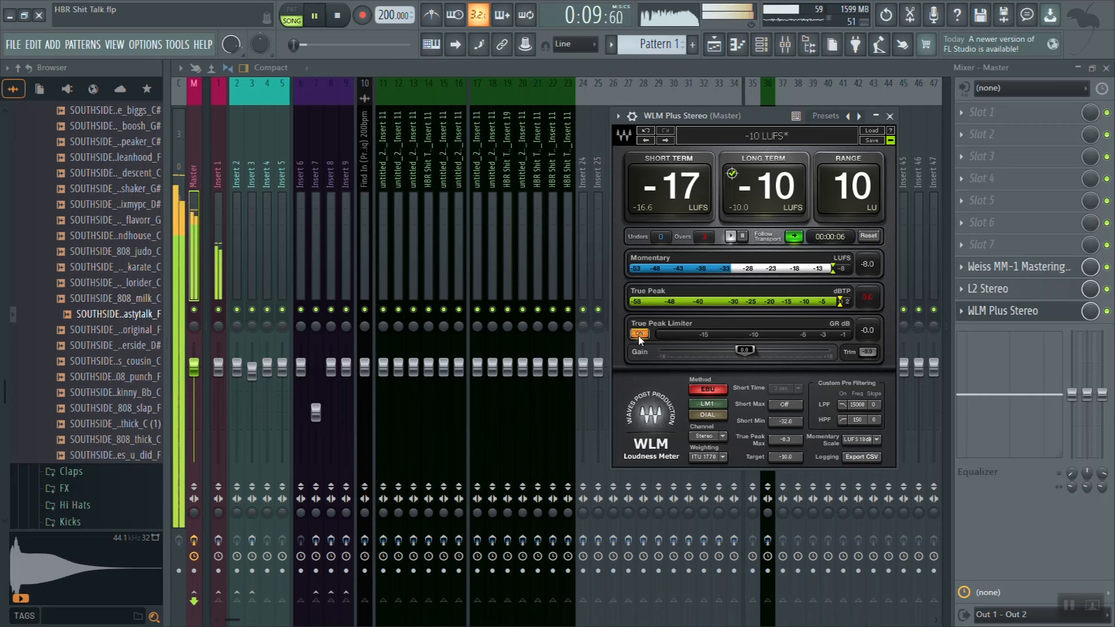
key("space")
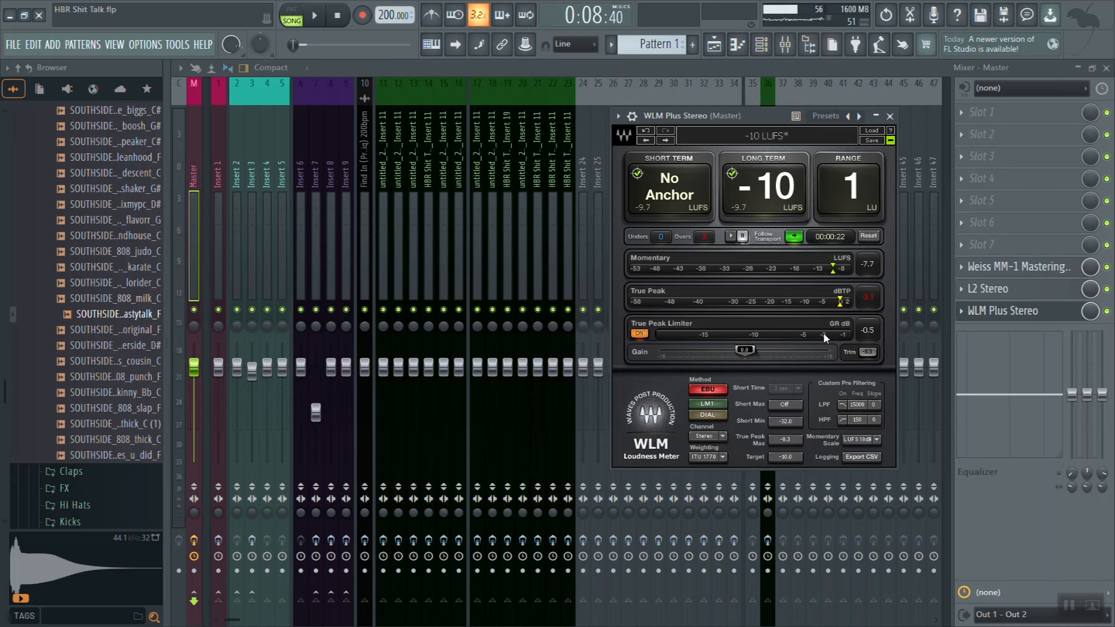
key("space")
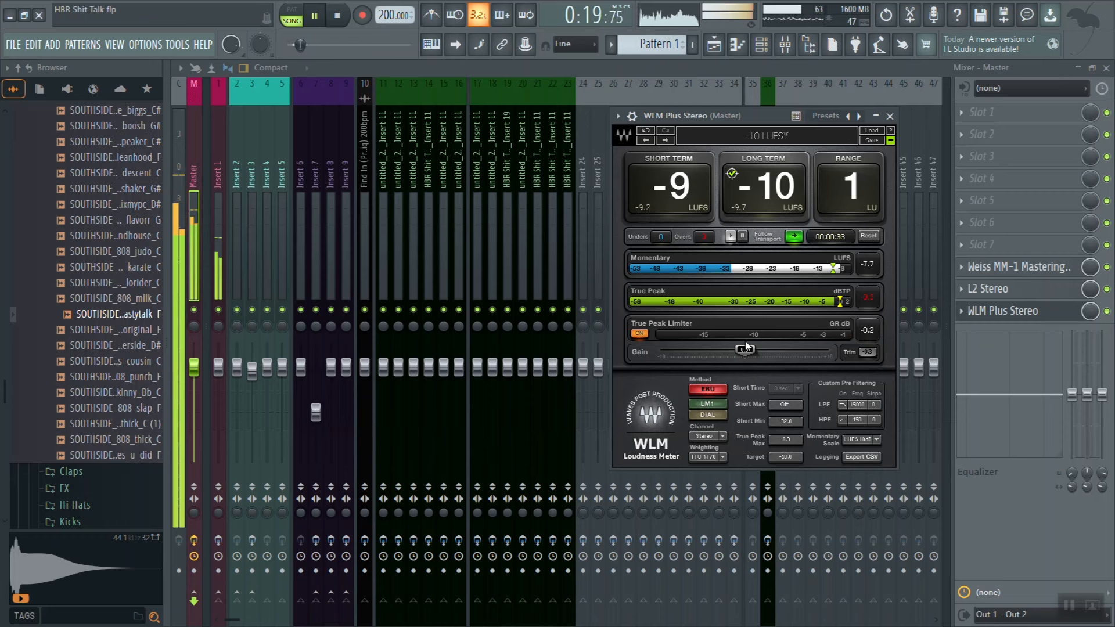
key("space")
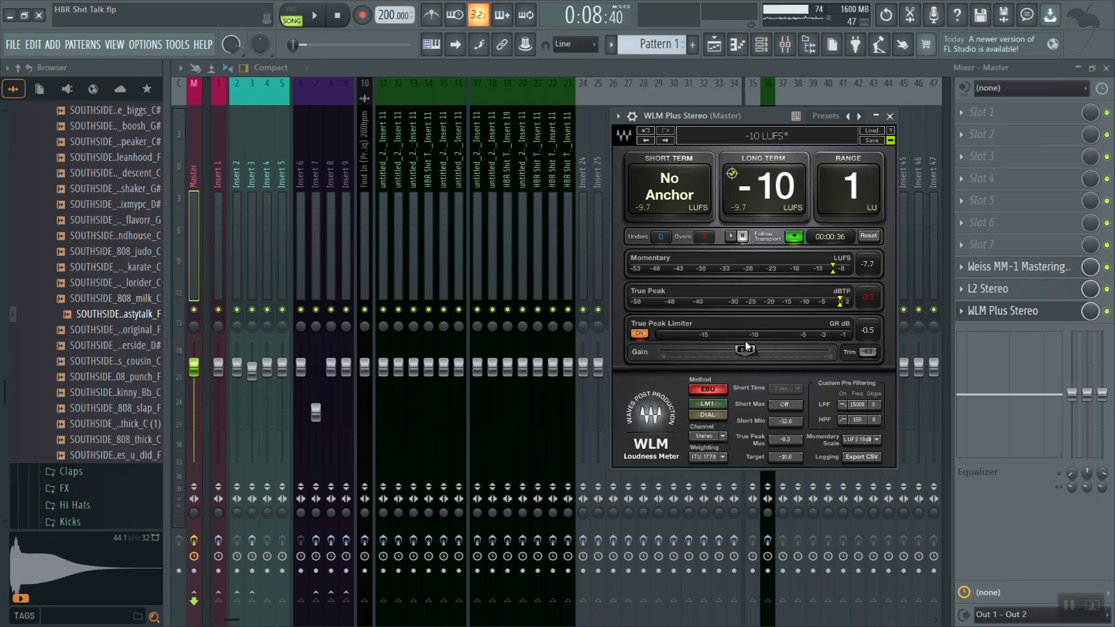
- Load FabFilter Pro-Q 2 into slot 1 of the master track and close the mixer
left_click(1022, 108)
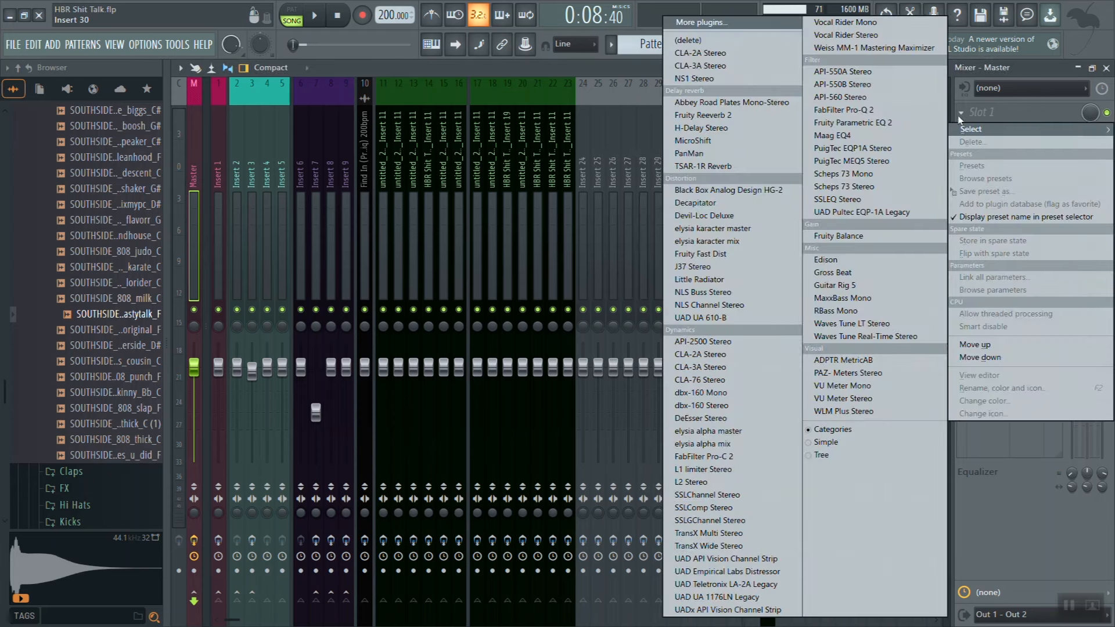
left_click(894, 111)
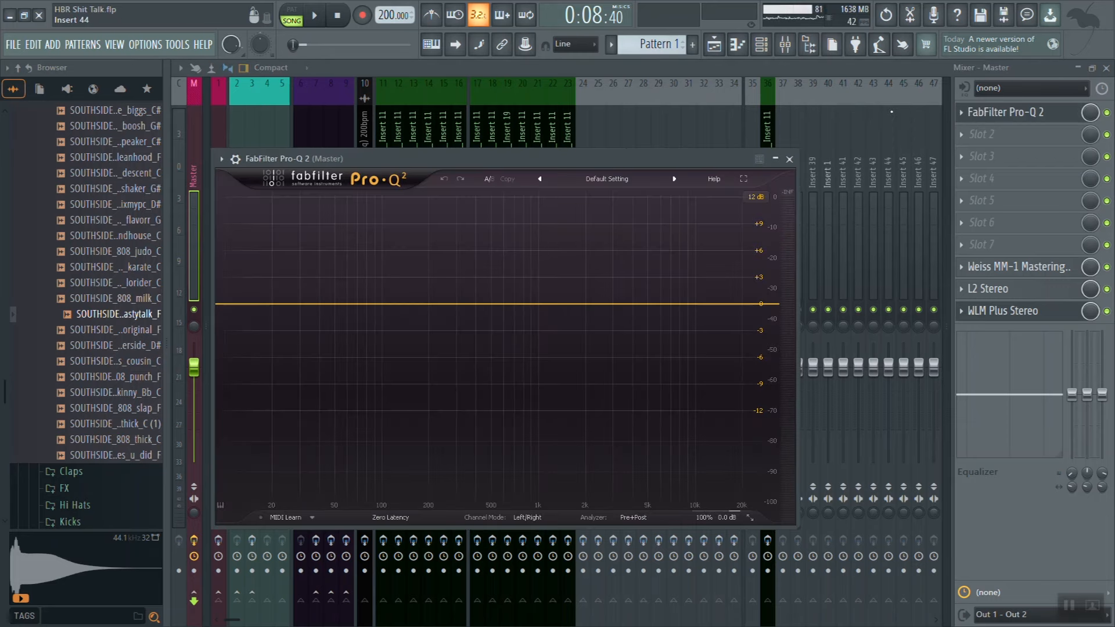
left_click(1106, 68)
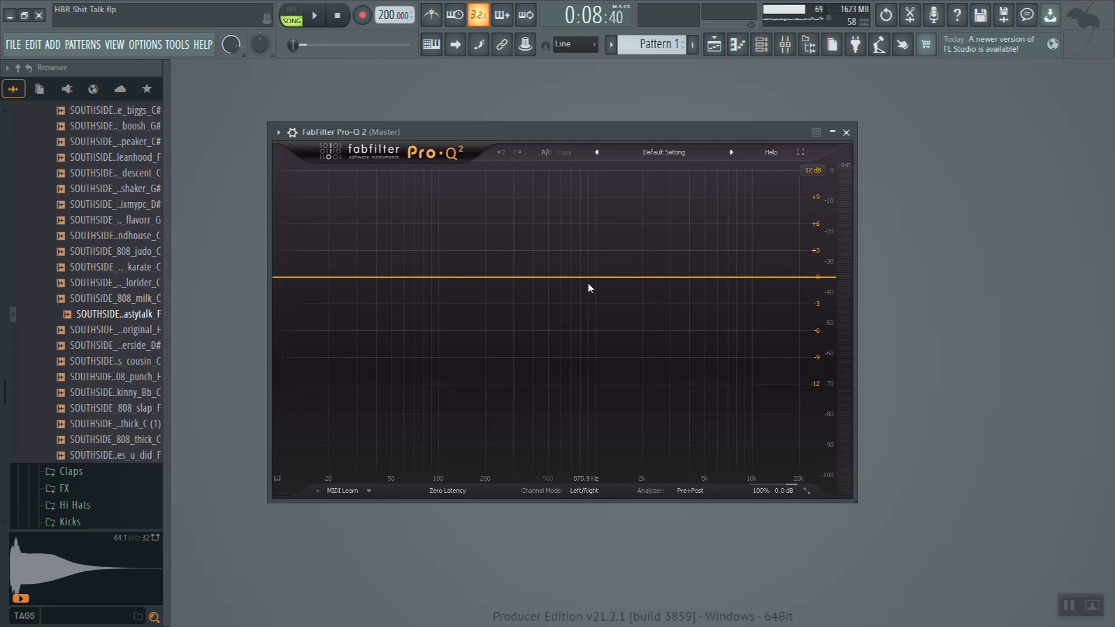
- Add an EQ band at about 1180 Hz with about +1.9 dB of gain and change its shape to High Shelf
left_click_drag(595, 278, 606, 263)
left_click(504, 432)
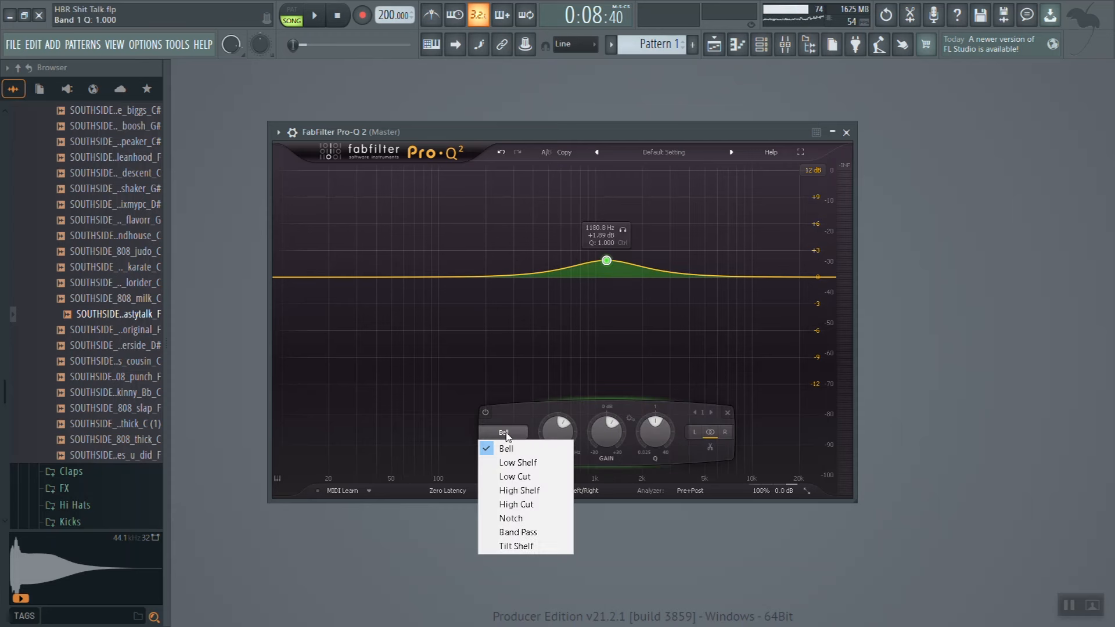
left_click(531, 490)
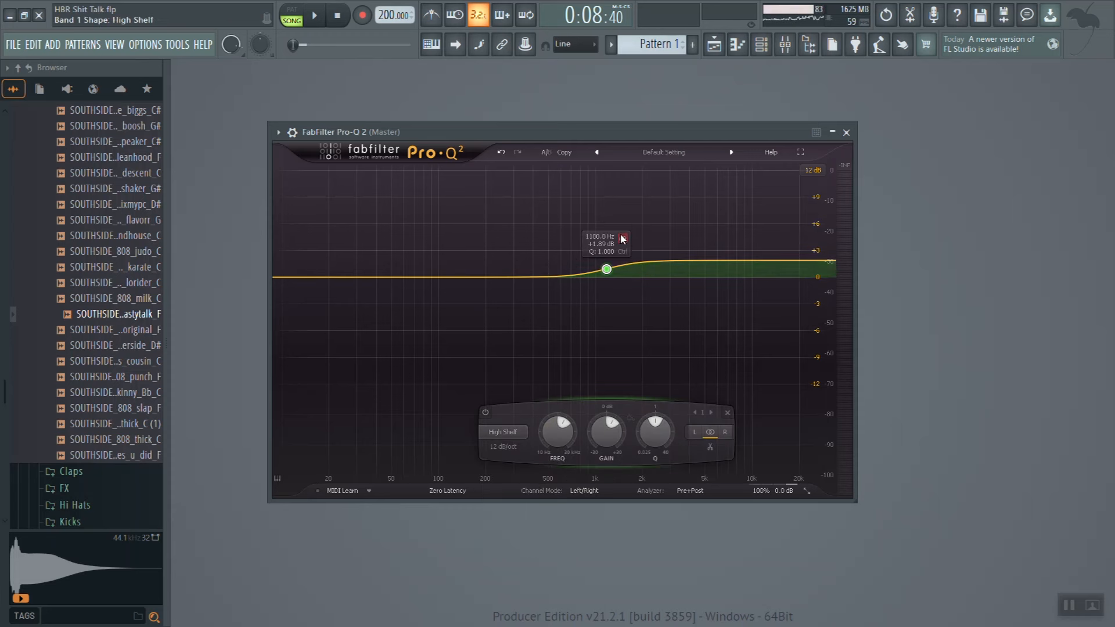
- Audition the high shelf in solo during playback and move its frequency to about 2.4 kHz
left_click_drag(624, 239, 602, 249)
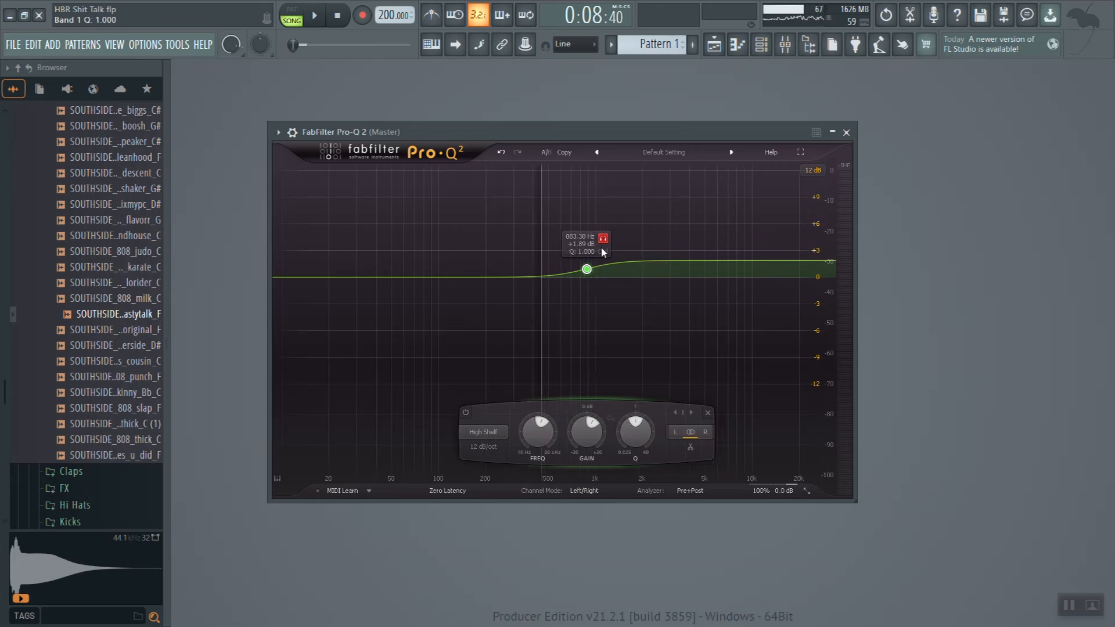
left_click(604, 239)
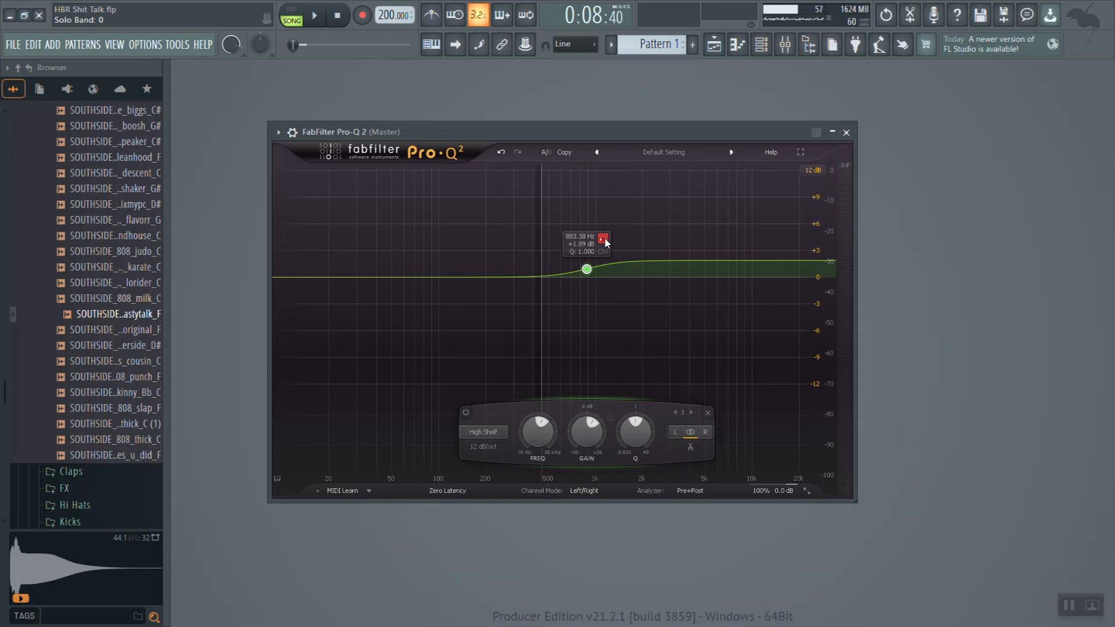
left_click(603, 239)
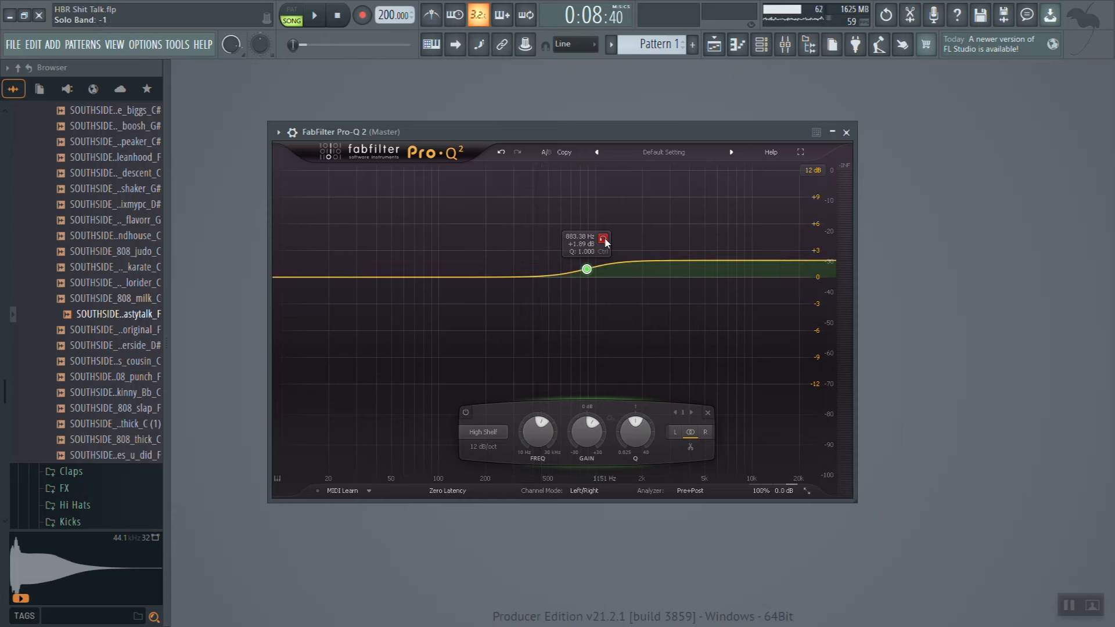
key("space")
left_click(603, 239)
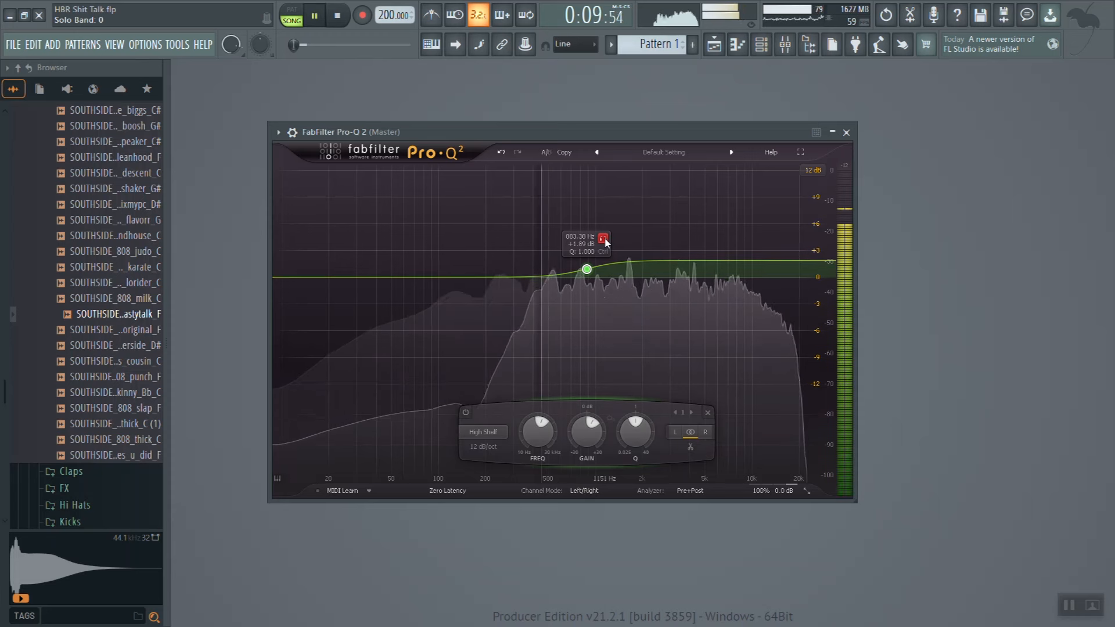
mouse_move(605, 242)
left_mouse_down()
mouse_move(686, 219)
mouse_move(678, 227)
left_mouse_up()
key("space")
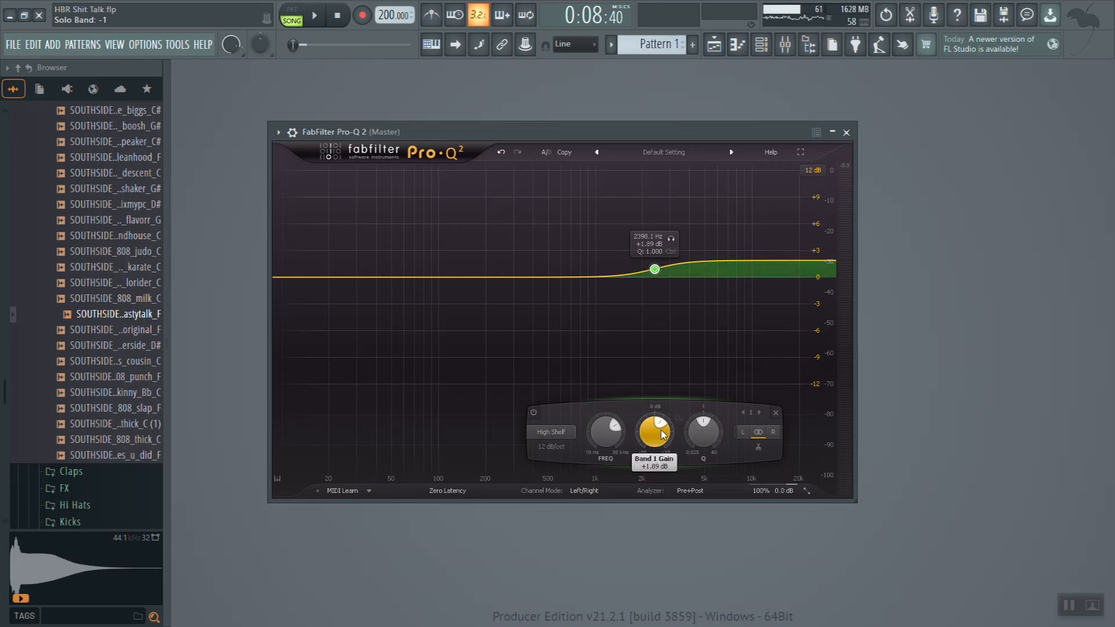
- Lower the gain of the high shelf band in Pro-Q 2 to -1.00 dB
scroll(662, 435, "down", 2)
scroll(664, 432, "down", 3)
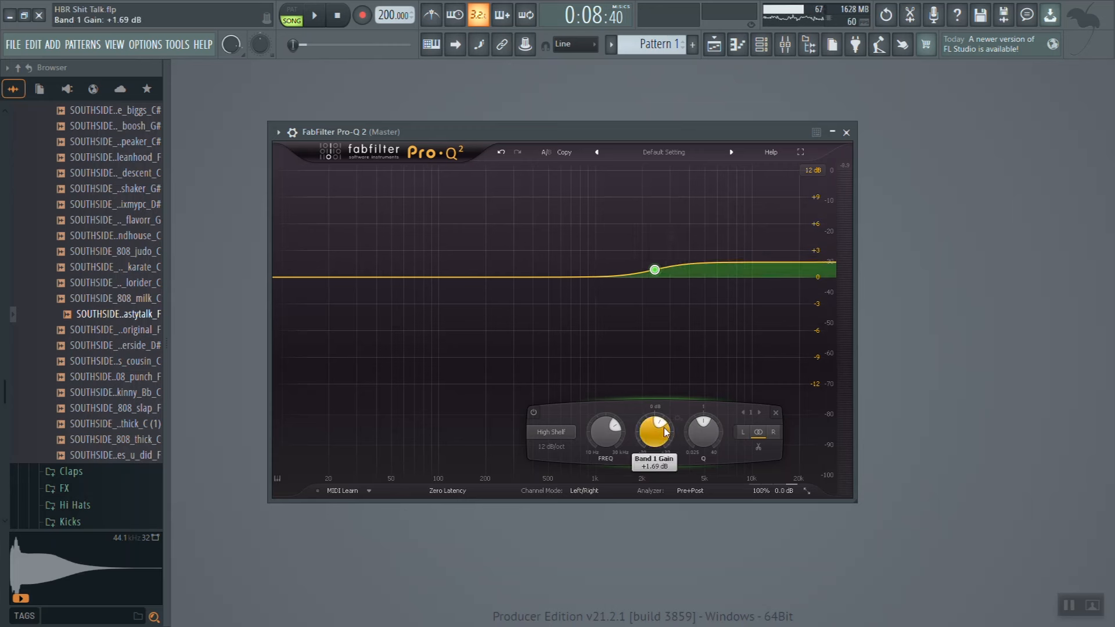
scroll(665, 432, "down", 6)
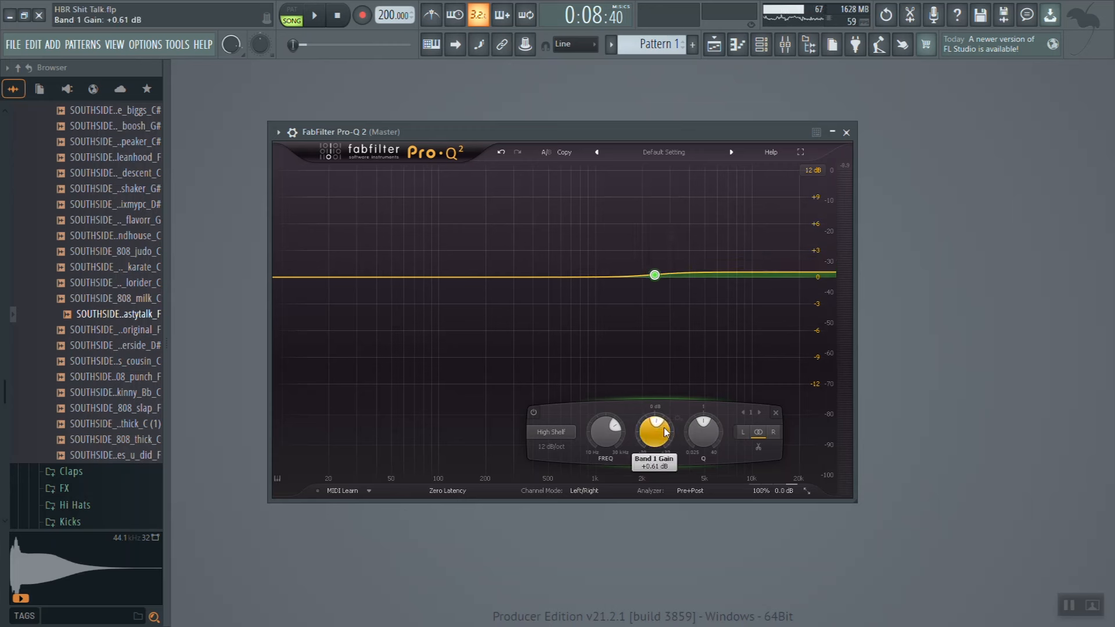
scroll(665, 432, "down", 4)
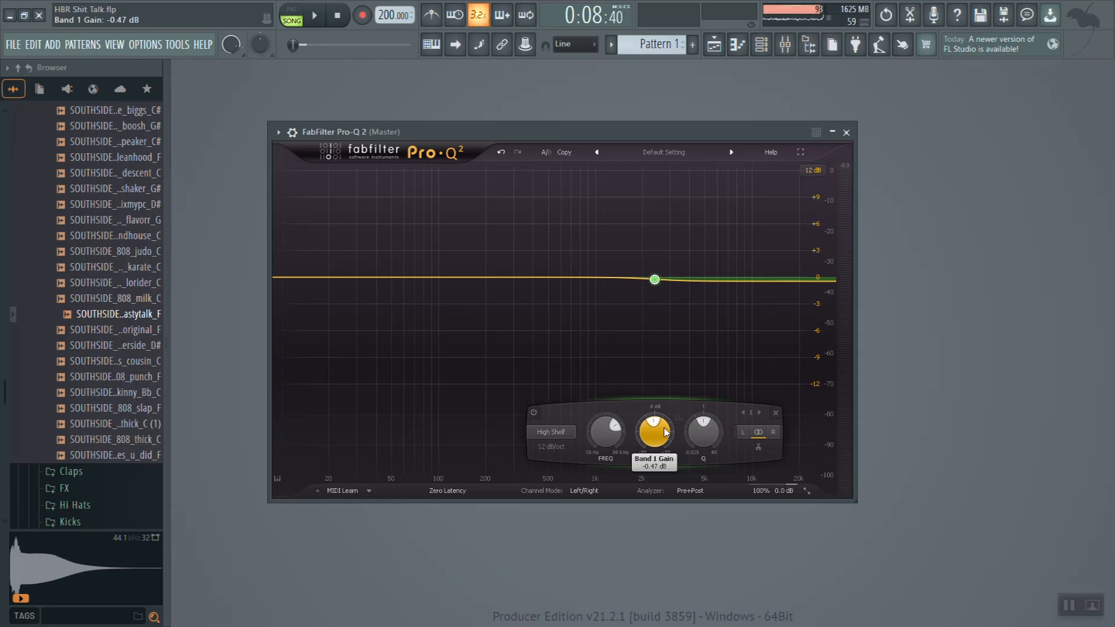
scroll(664, 431, "down", 1)
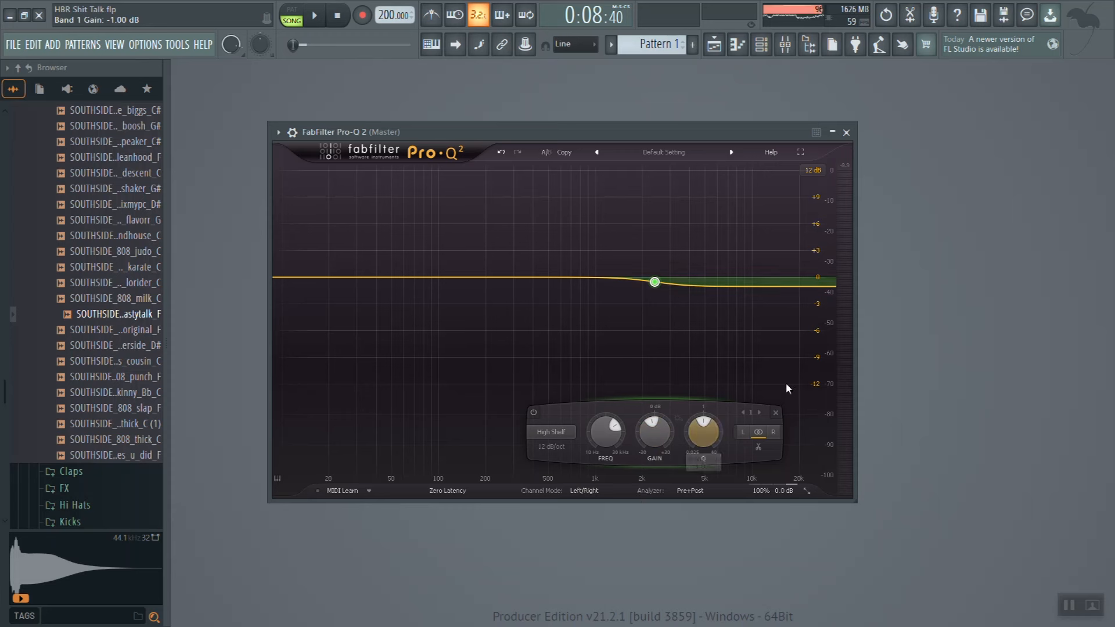
- Play the loop with the master track's Pro-Q 2 bypassed and again with it enabled to hear the high shelf cut
left_click(533, 413)
key("F9")
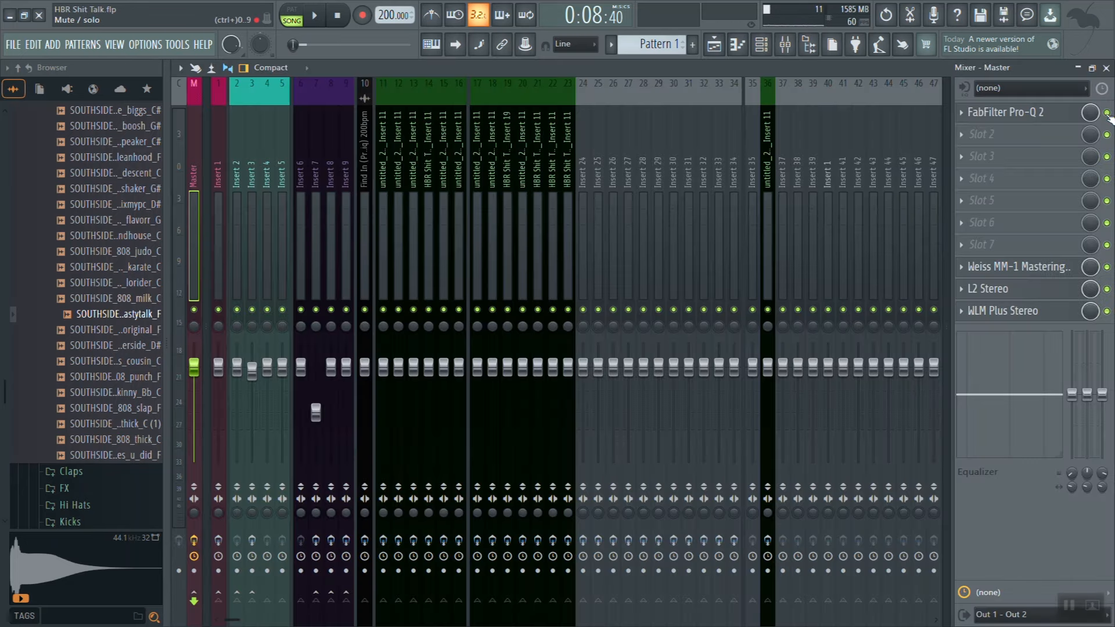
key("space")
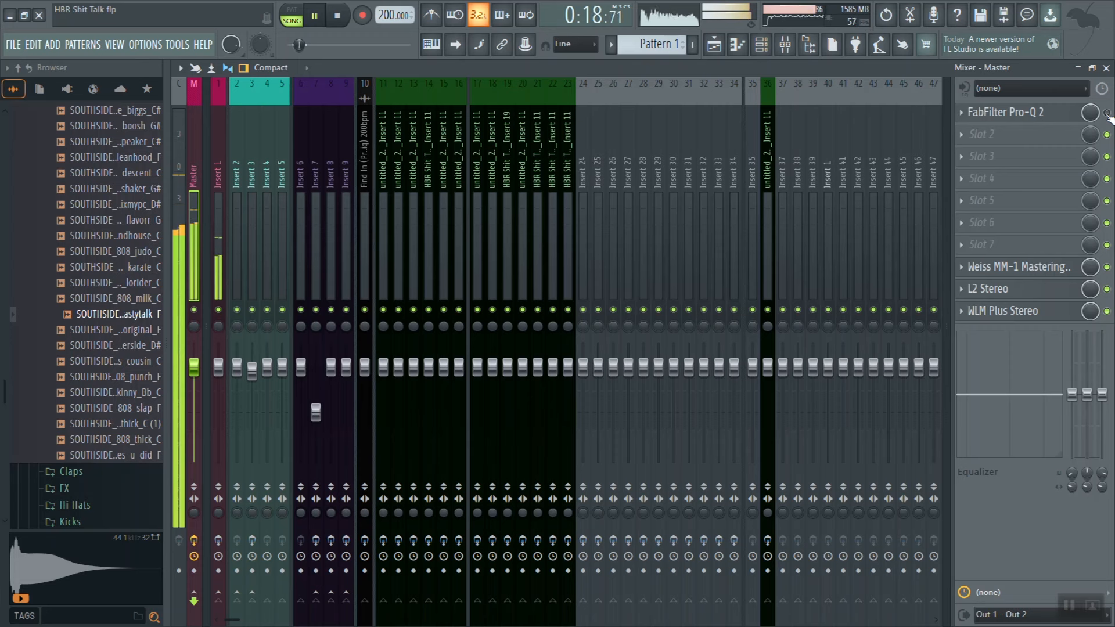
key("space")
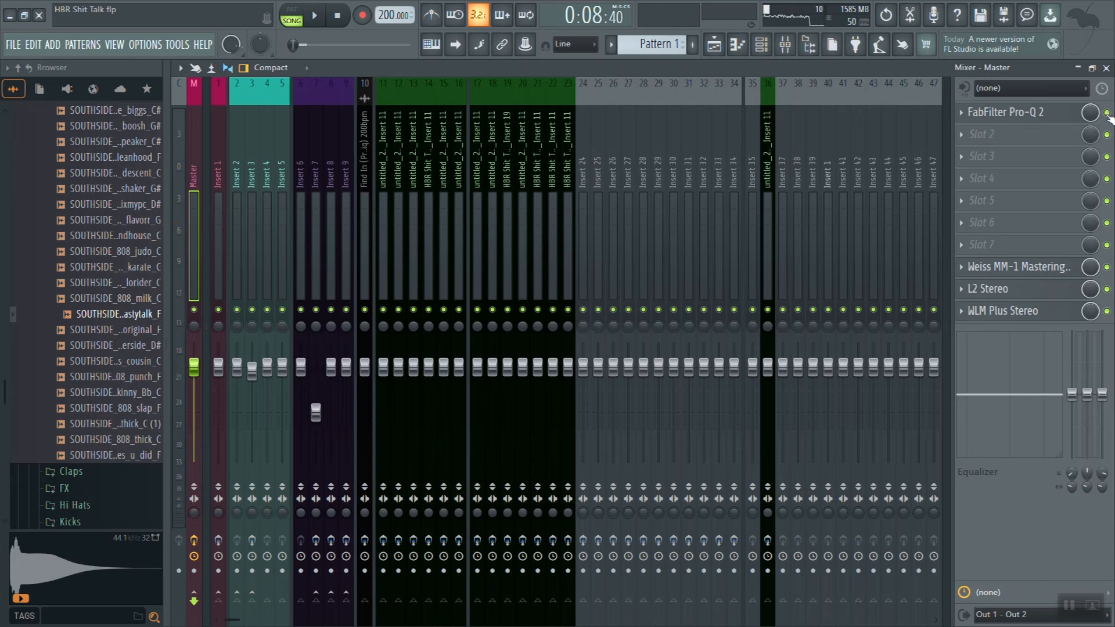
key("space")
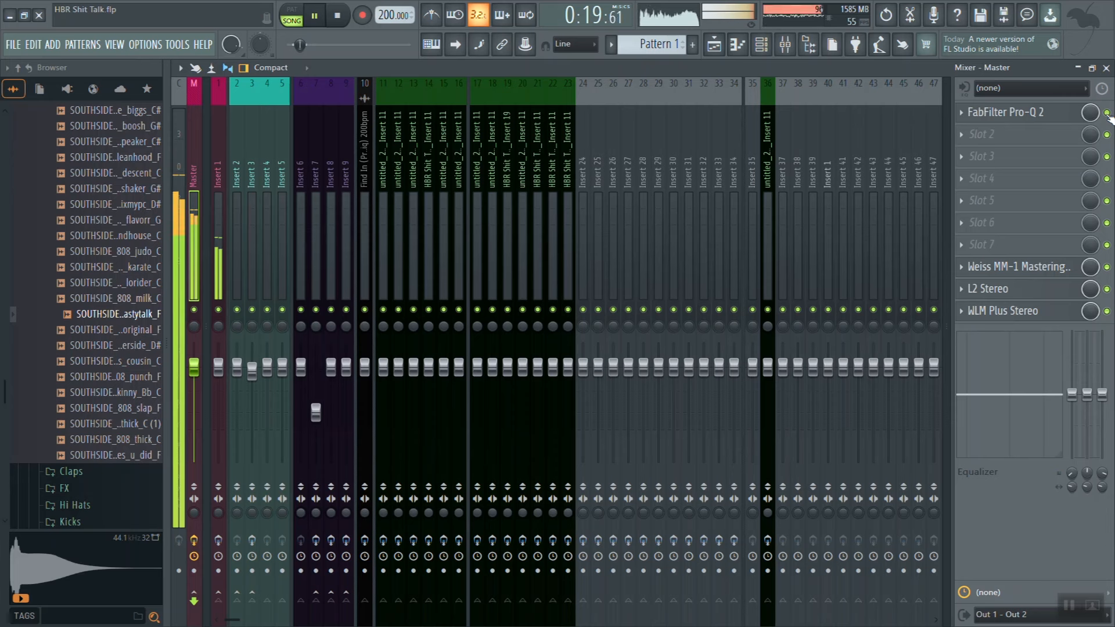
key("space")
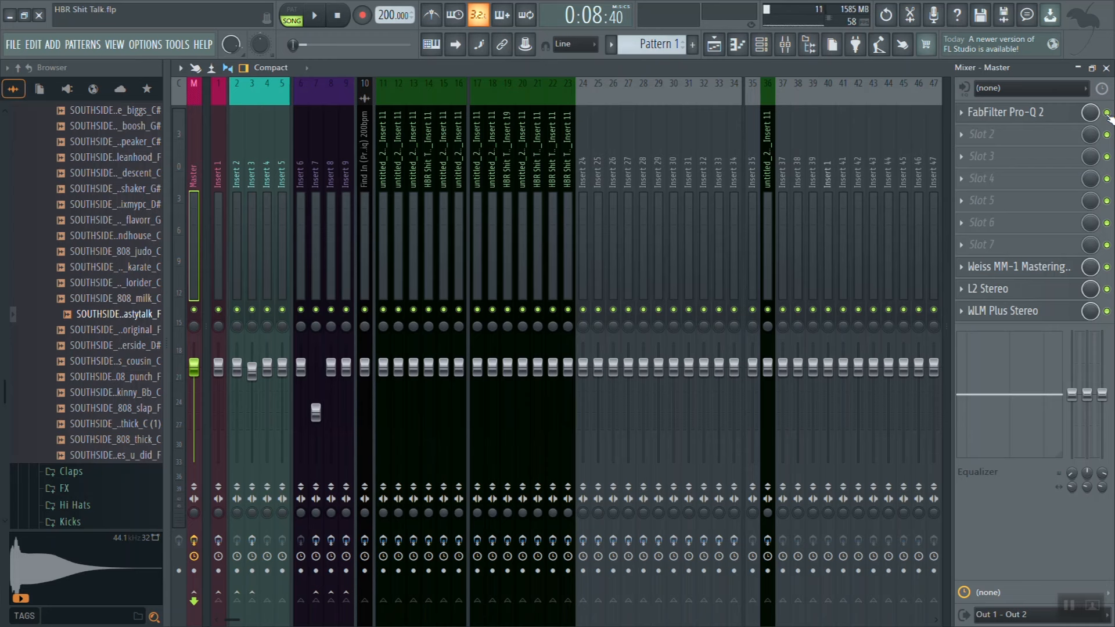
- Add a low shelf band in Pro-Q 2 at about 22 Hz with -0.56 dB of gain and a Q of 0.3, and close the plugin
left_click(1065, 117)
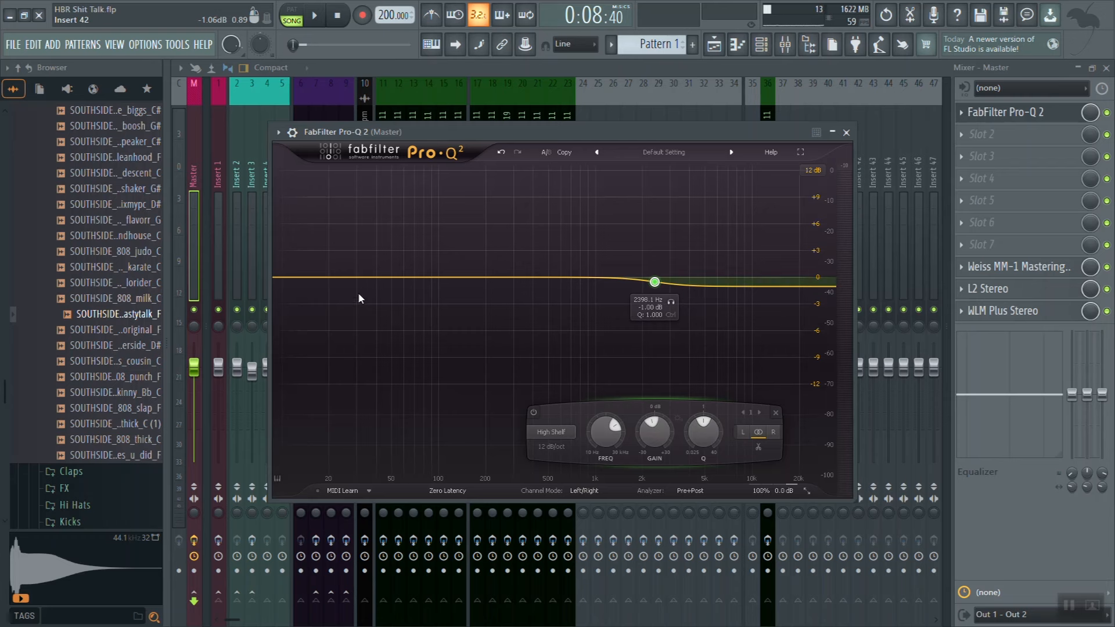
left_click_drag(351, 279, 344, 280)
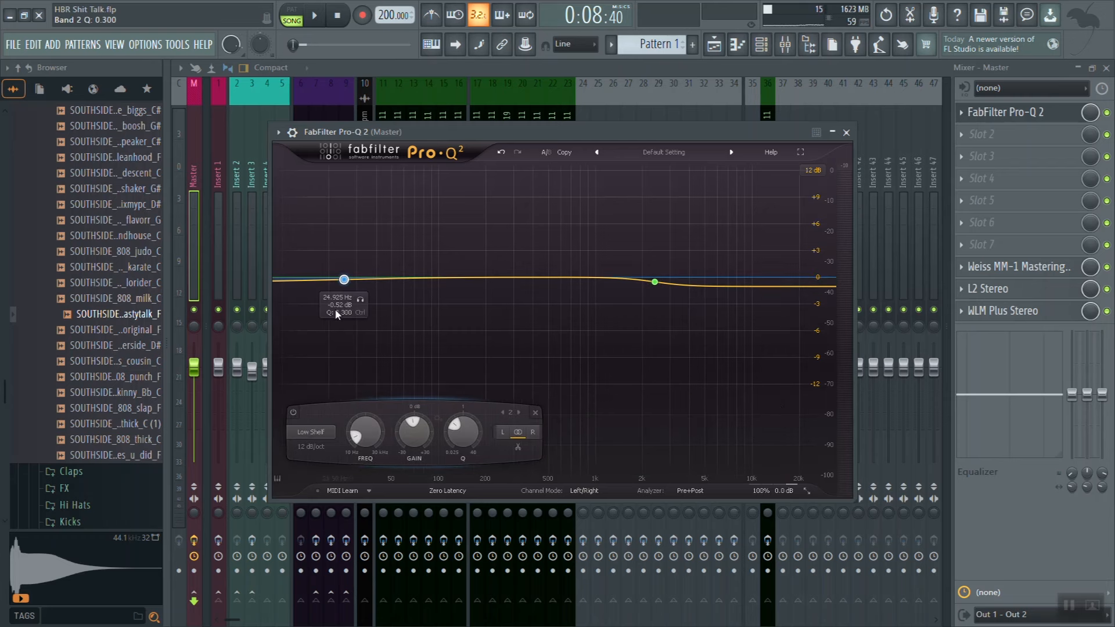
scroll(364, 444, "up", 3)
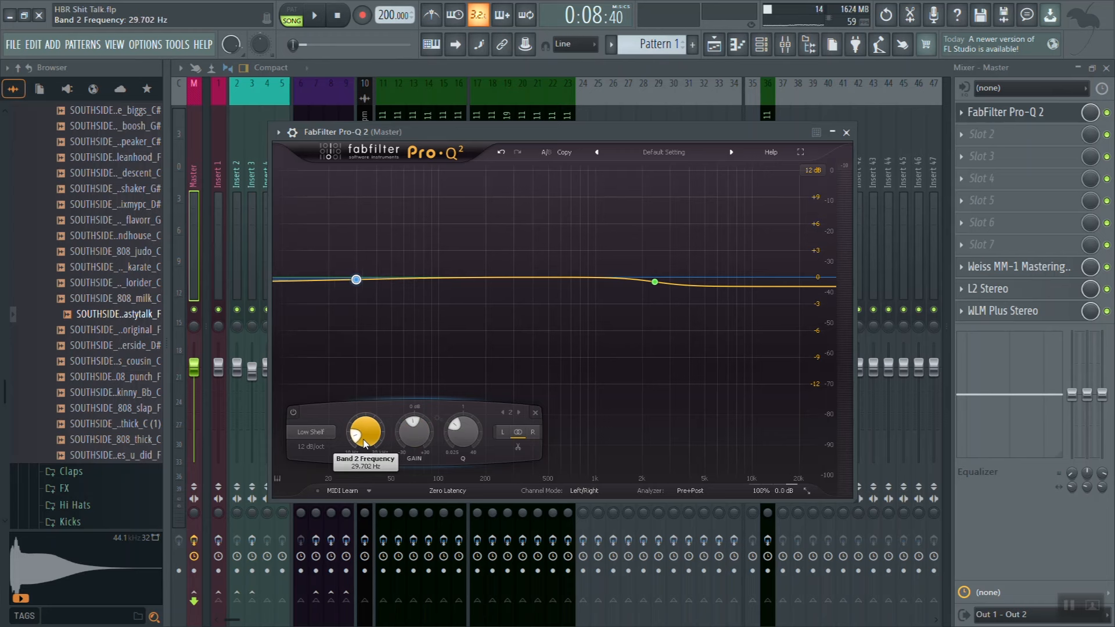
mouse_move(382, 276)
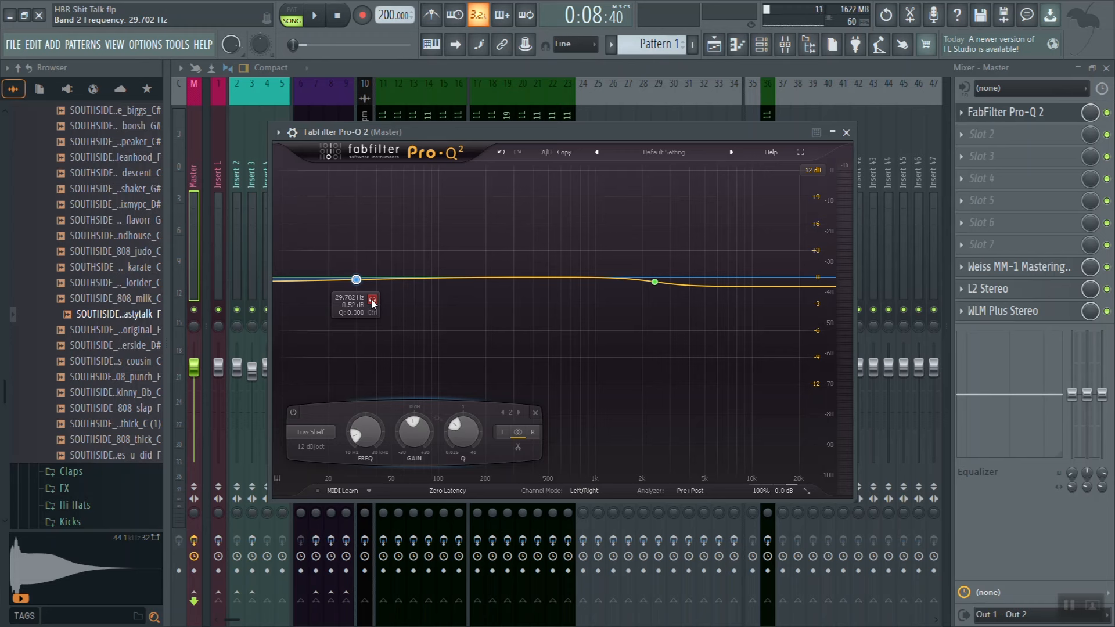
left_click_drag(372, 303, 351, 303)
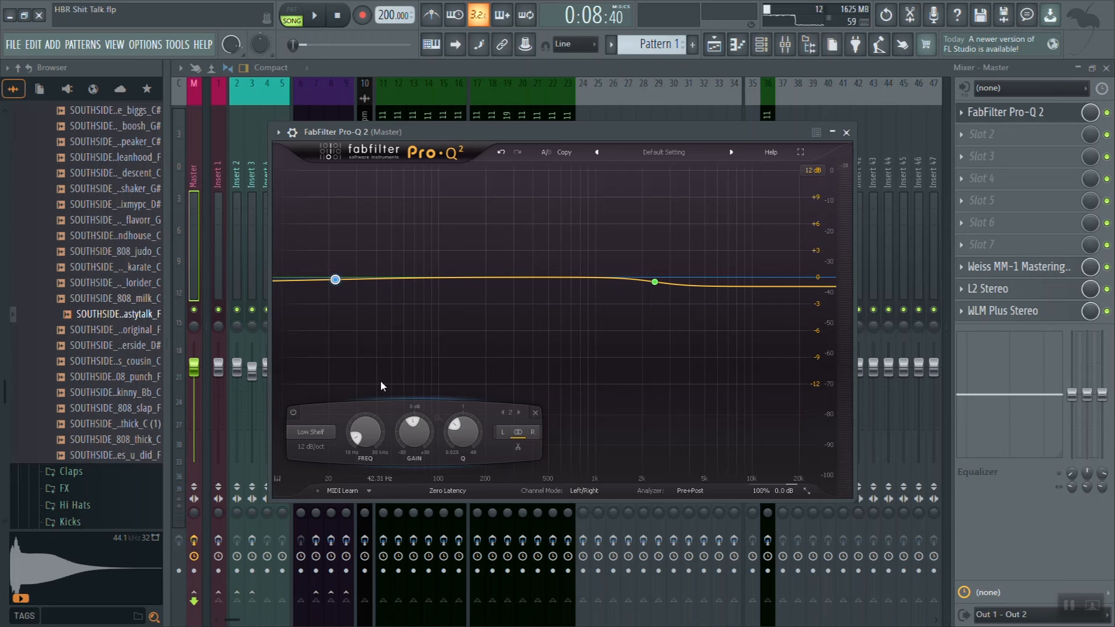
mouse_move(414, 418)
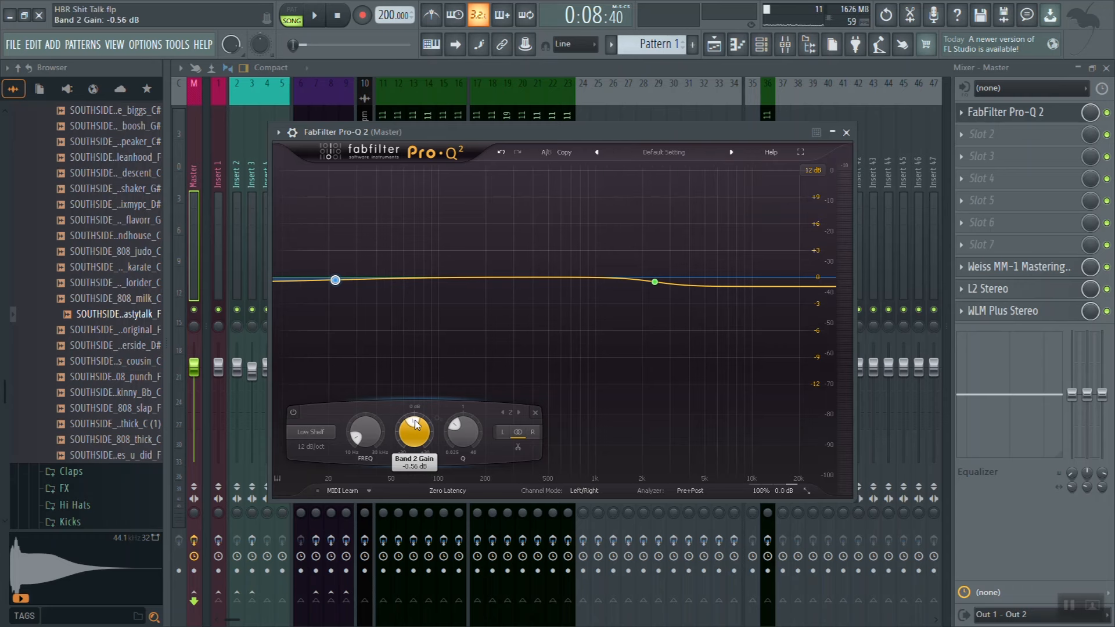
left_click(846, 132)
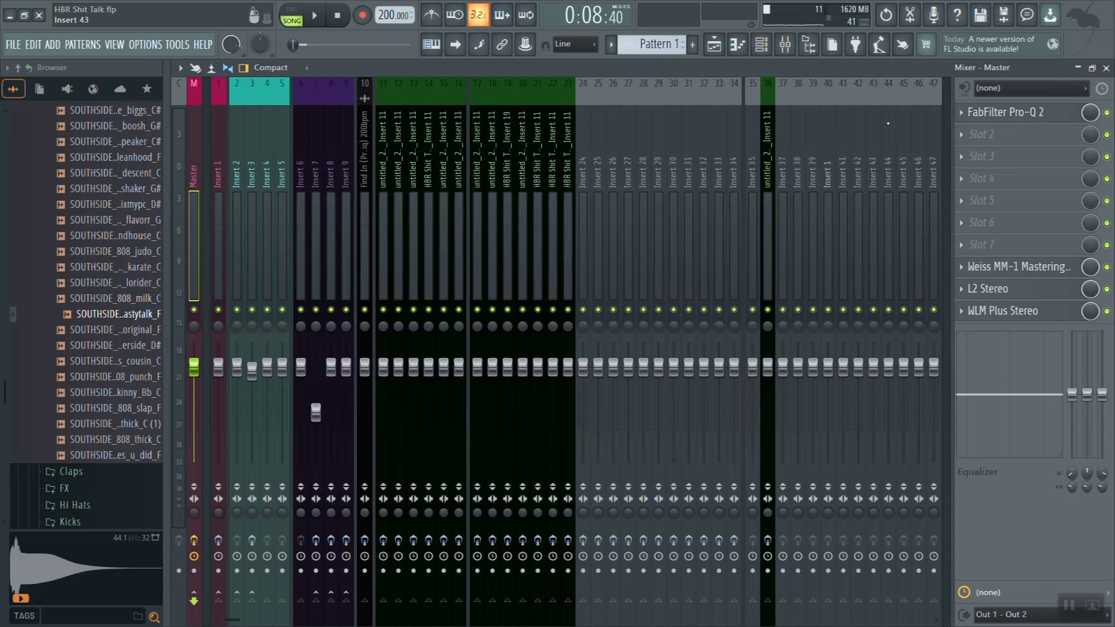
- Compare the loop without and with both Pro-Q 2 shelves, and check the master's loudness in WLM Plus
left_click(1107, 112)
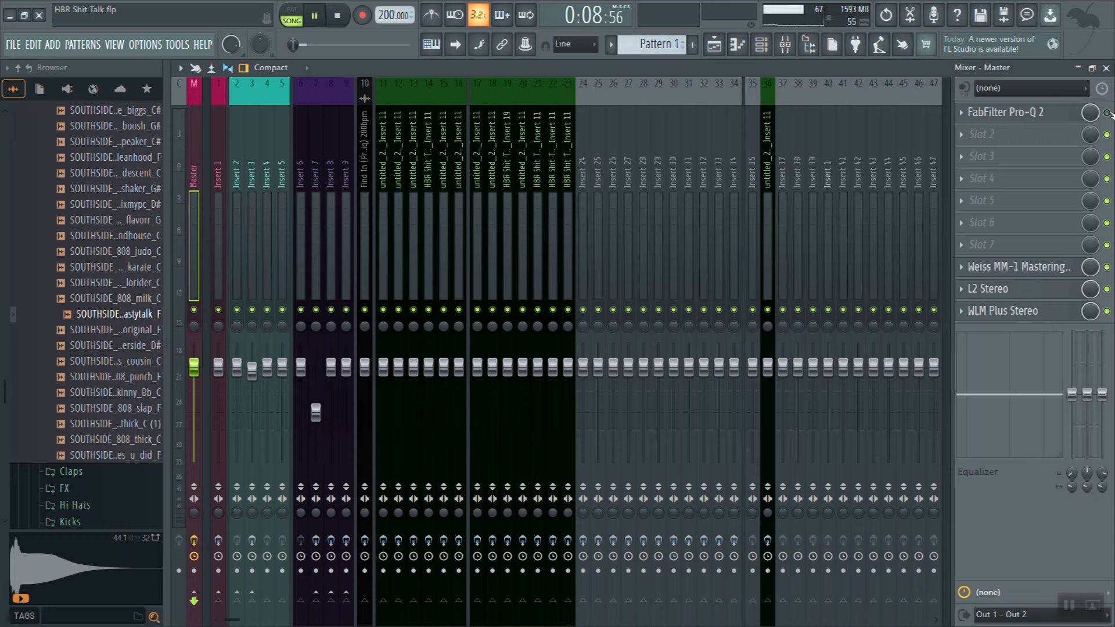
key("space")
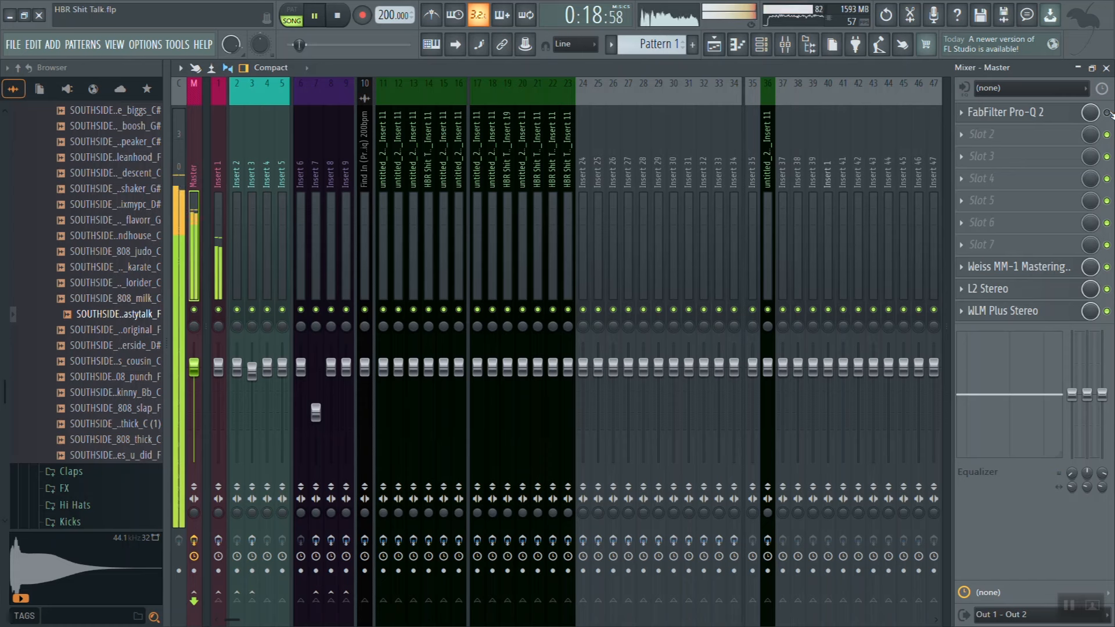
key("space")
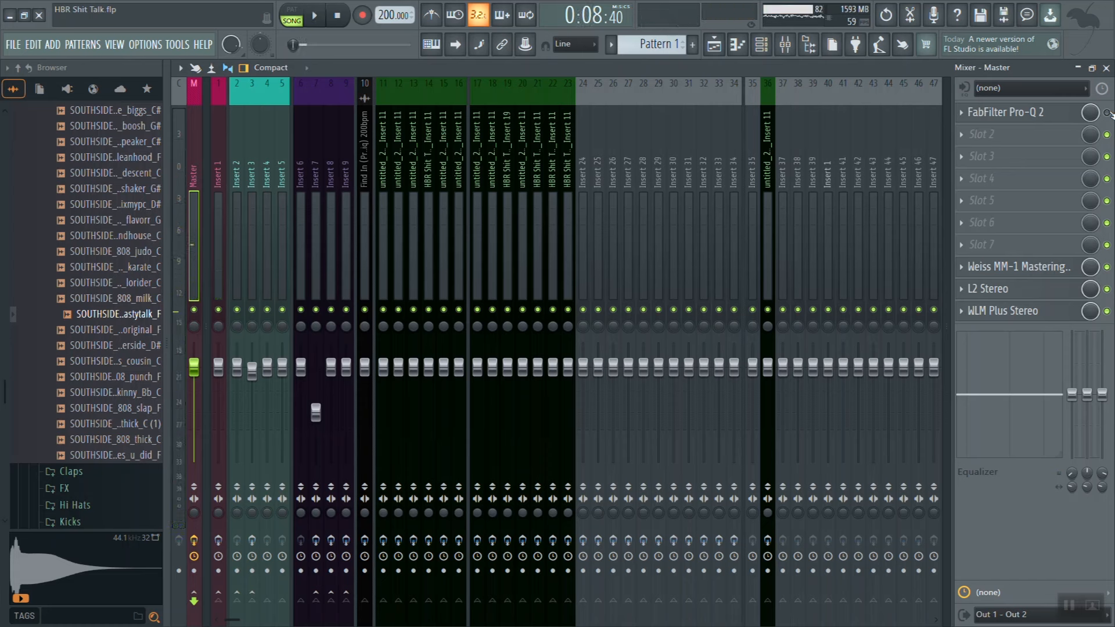
left_click(1108, 113)
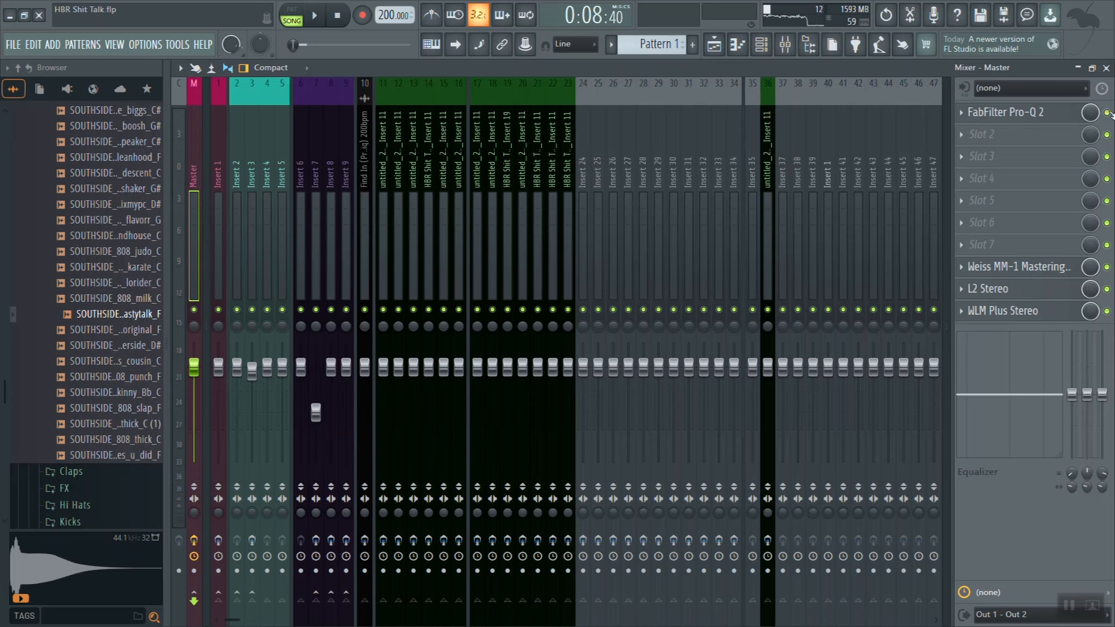
key("space")
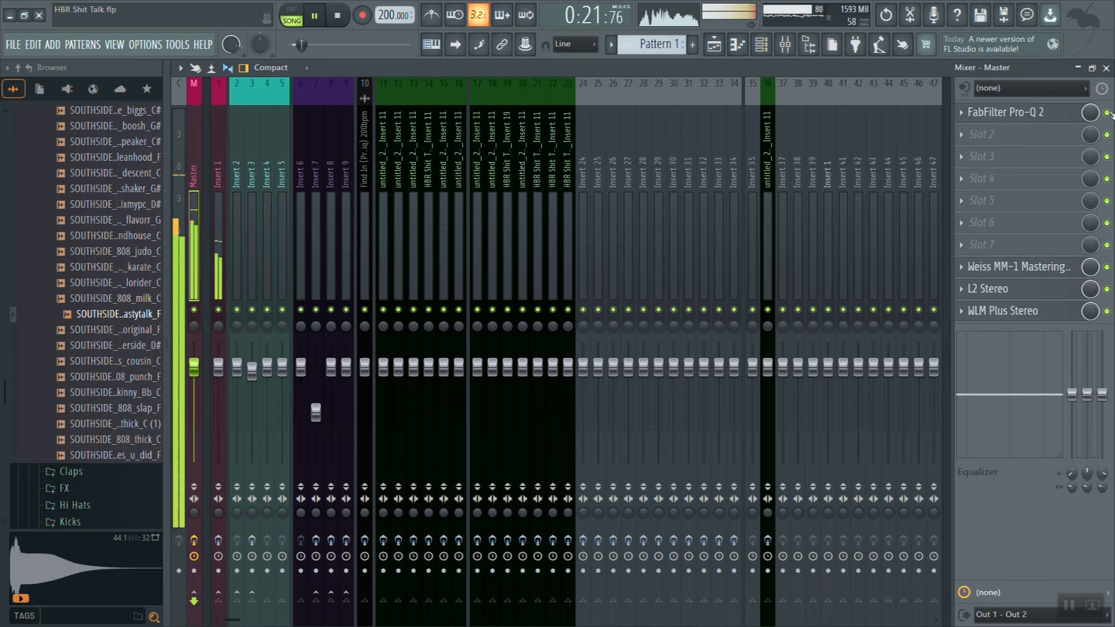
key("space")
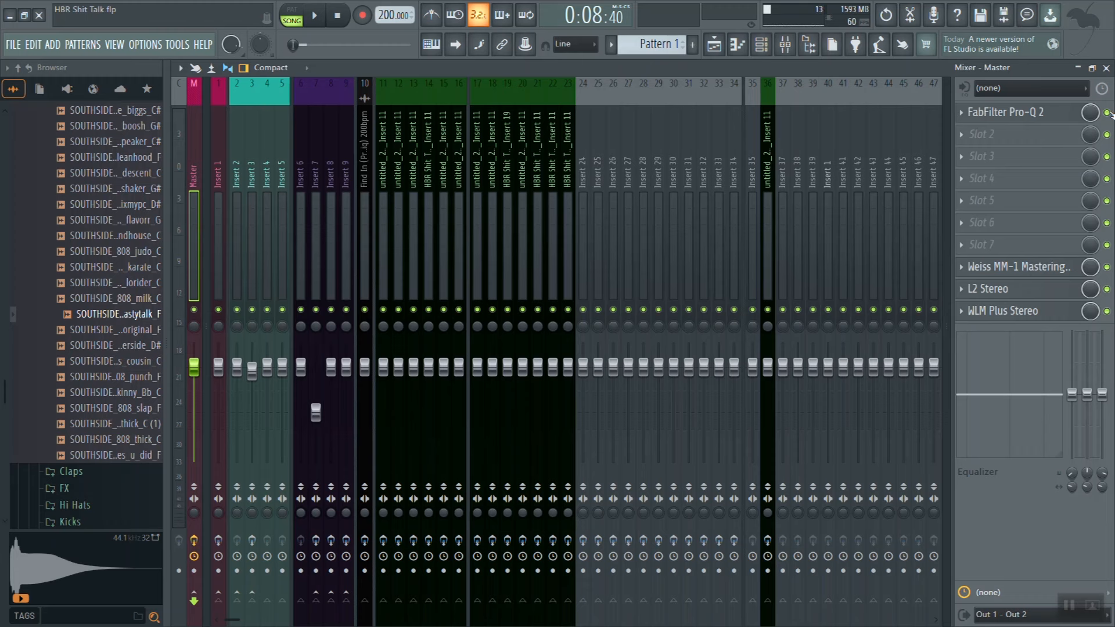
left_click(989, 312)
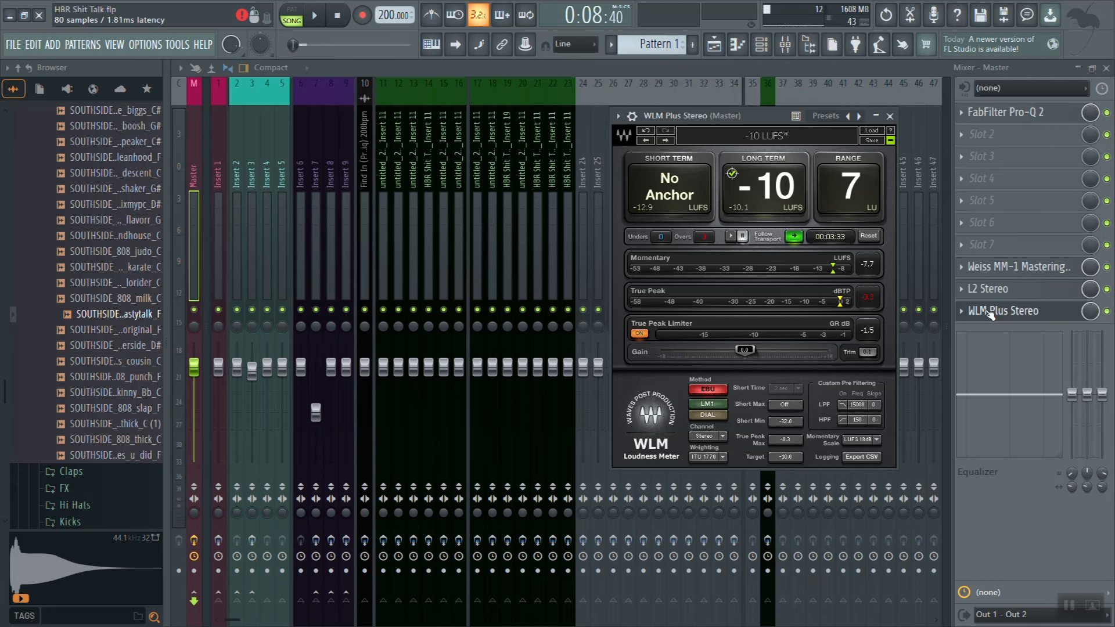
left_click(889, 116)
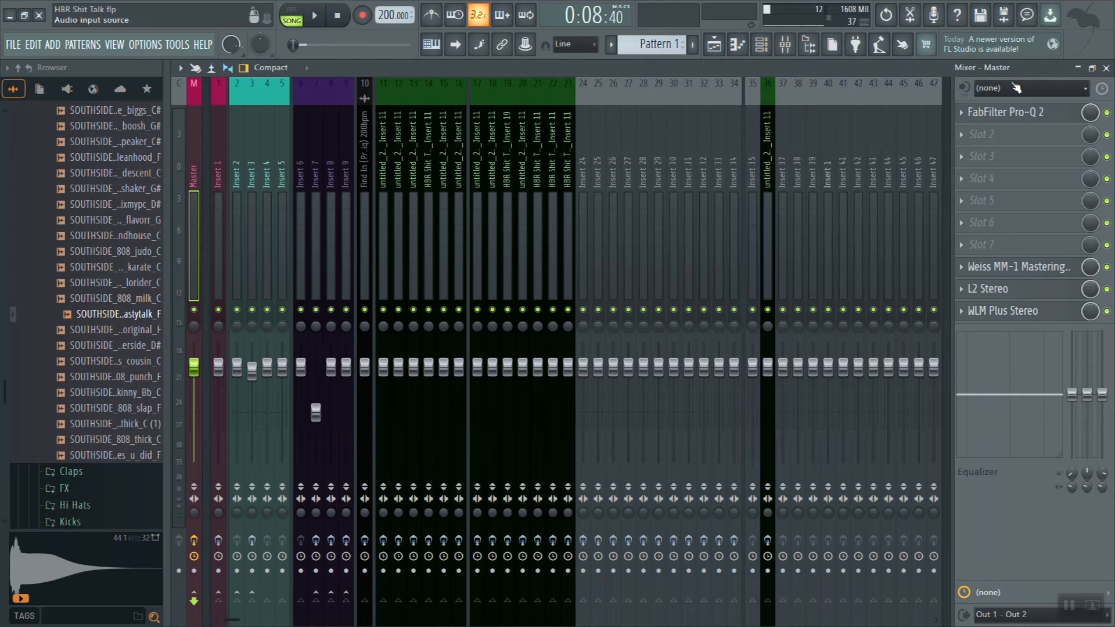
- Show the whole playlist and switch the solo from the bounced mix on Track 25 to the stem track group ending at Track 23
left_click(1105, 68)
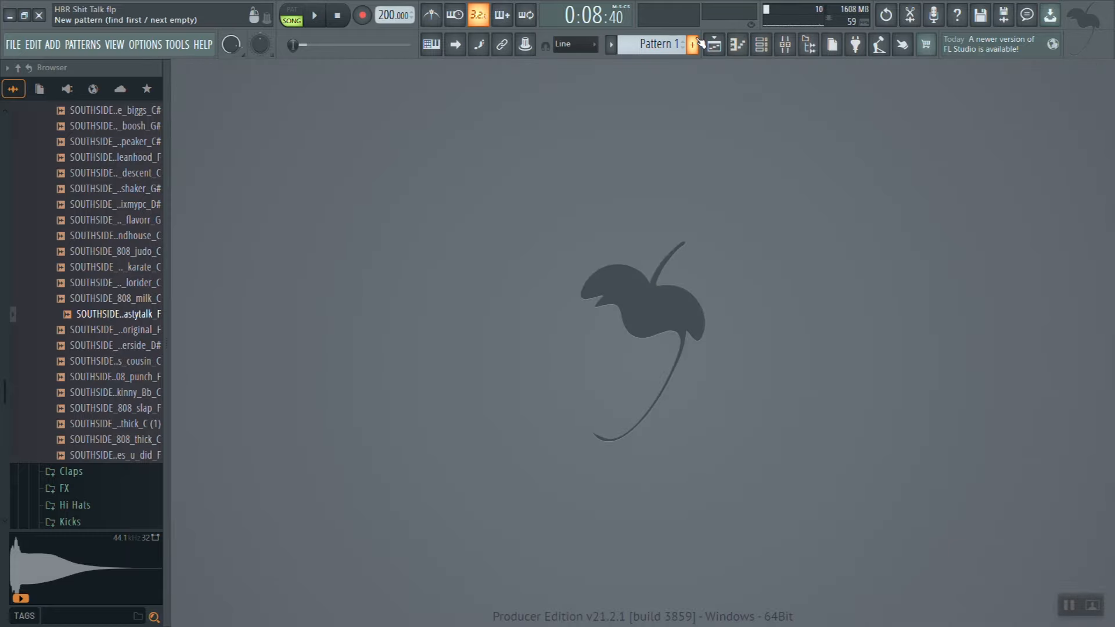
left_click(785, 44)
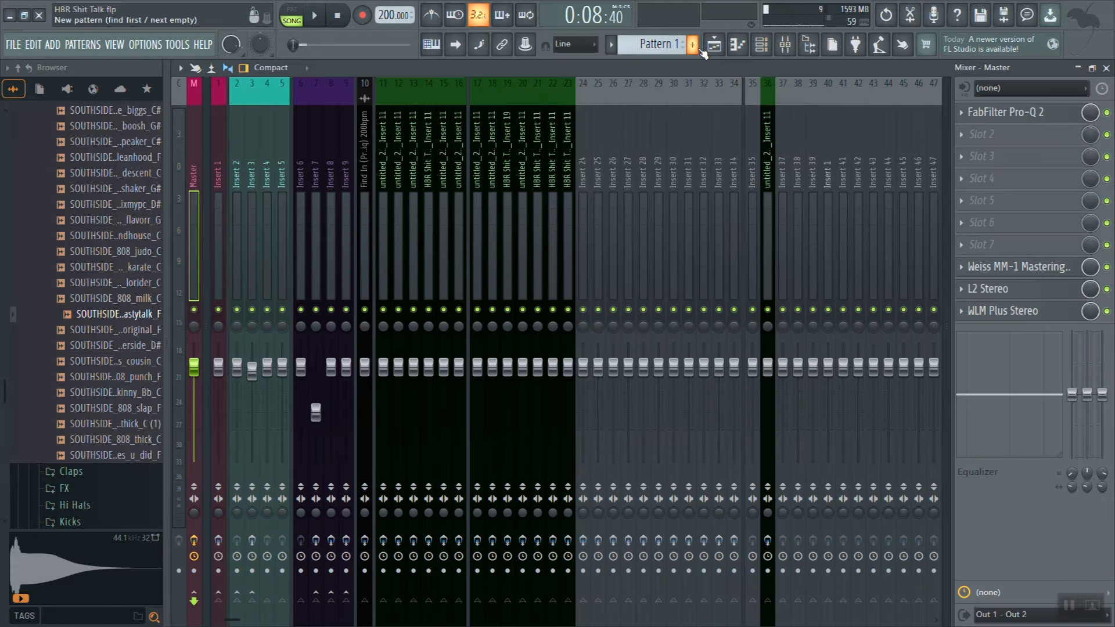
left_click(758, 46)
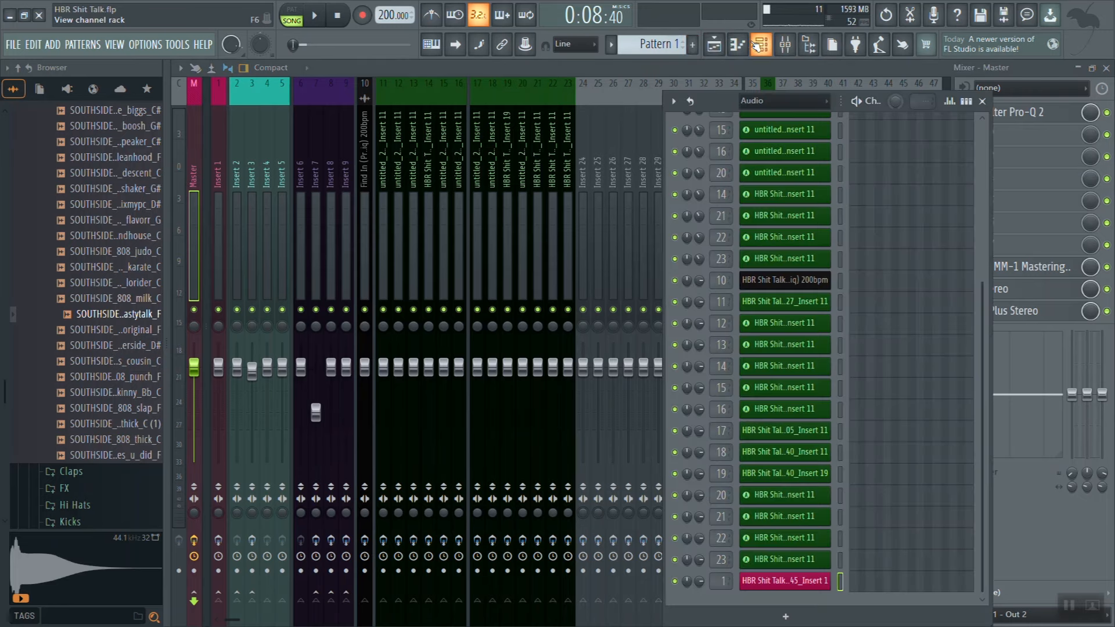
left_click(758, 45)
left_click(714, 44)
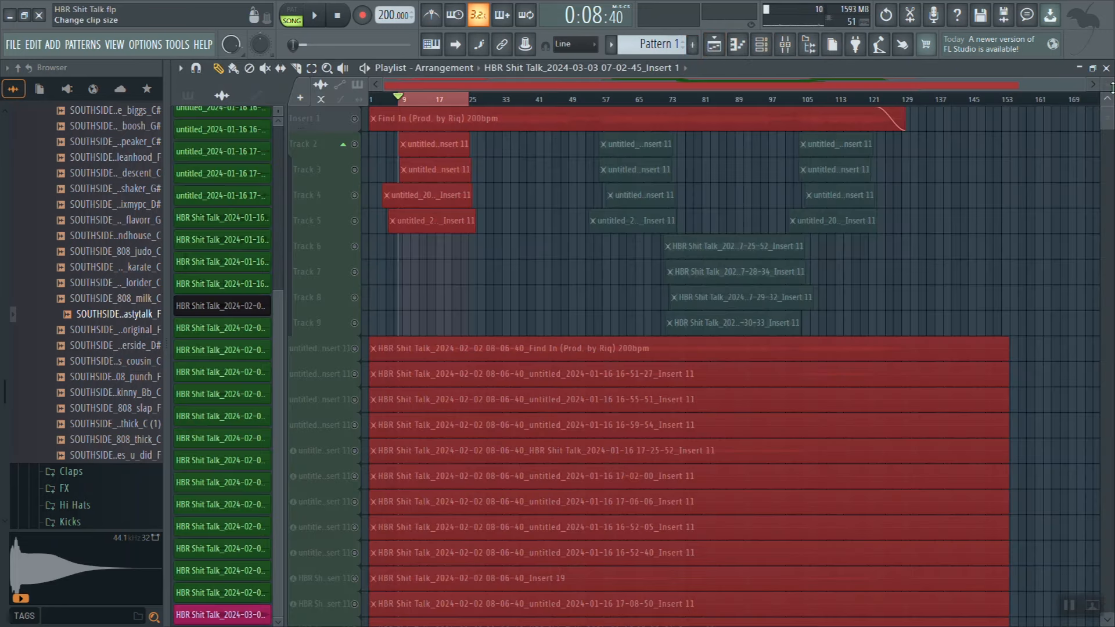
left_click_drag(1112, 87, 1111, 82)
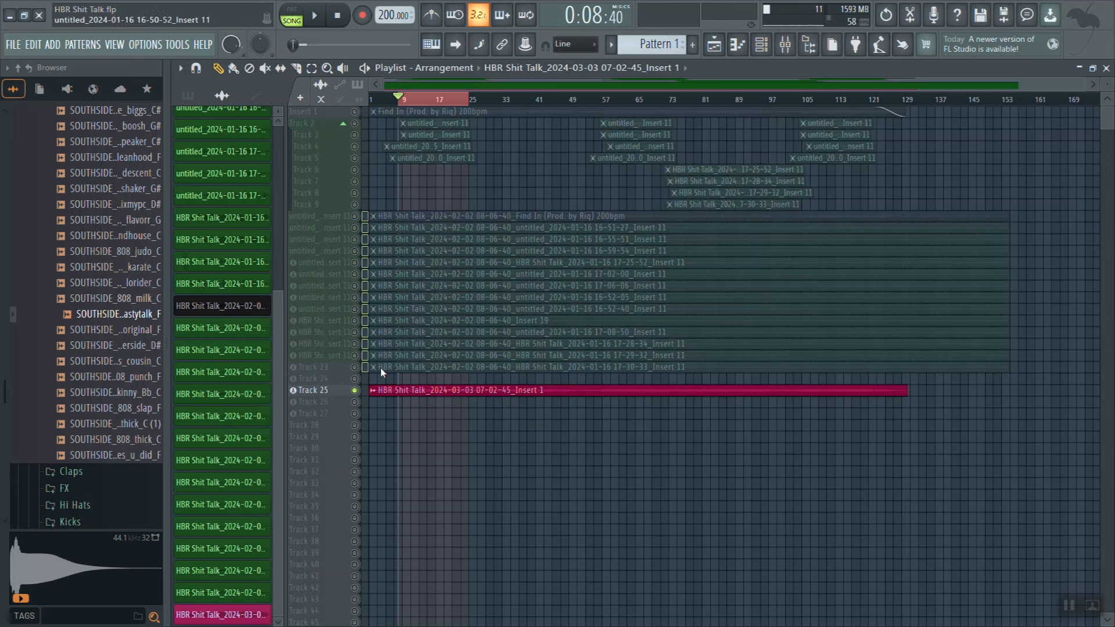
right_click(361, 370)
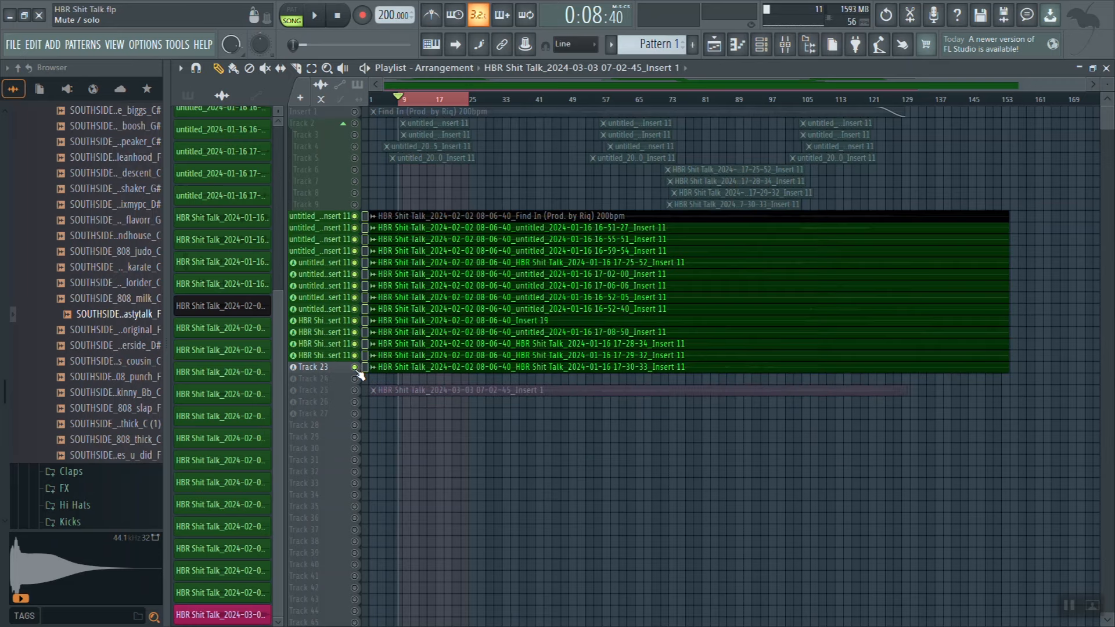
- Play the stems briefly while watching the mixer, and select the mixer tracks from Insert 2 to Insert 9
left_click(783, 47)
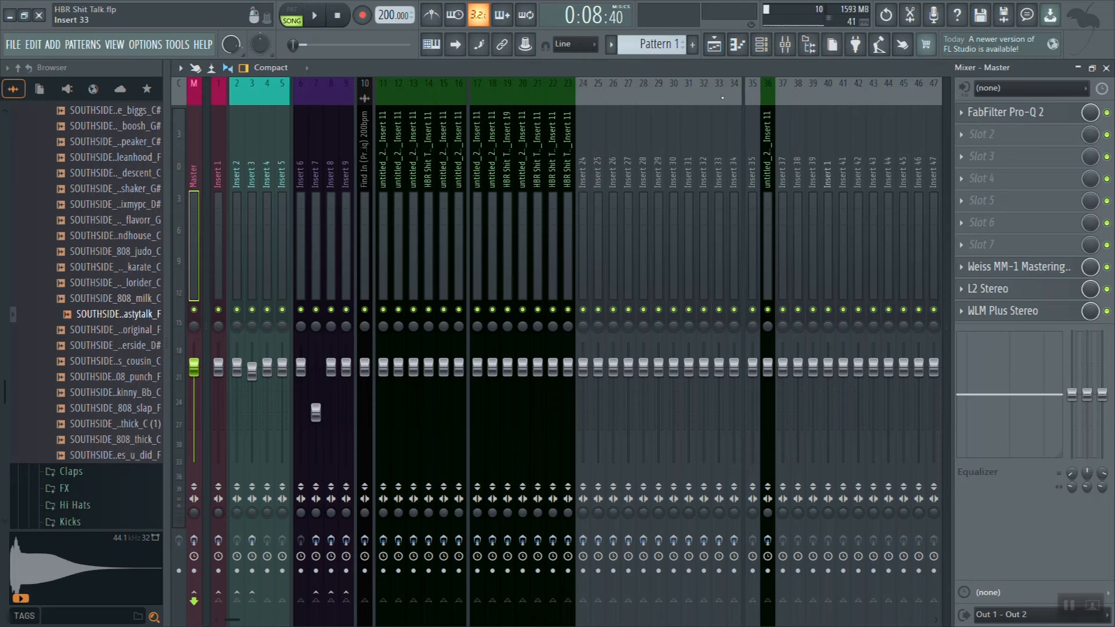
left_click(761, 44)
left_click(785, 44)
left_click(714, 44)
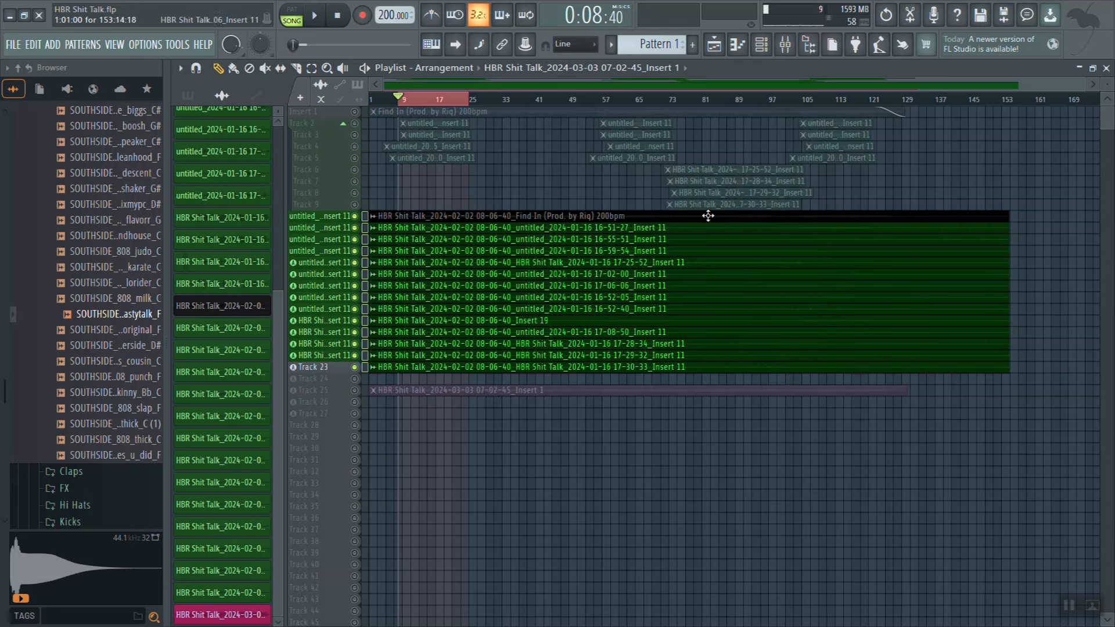
left_click(785, 44)
key("space")
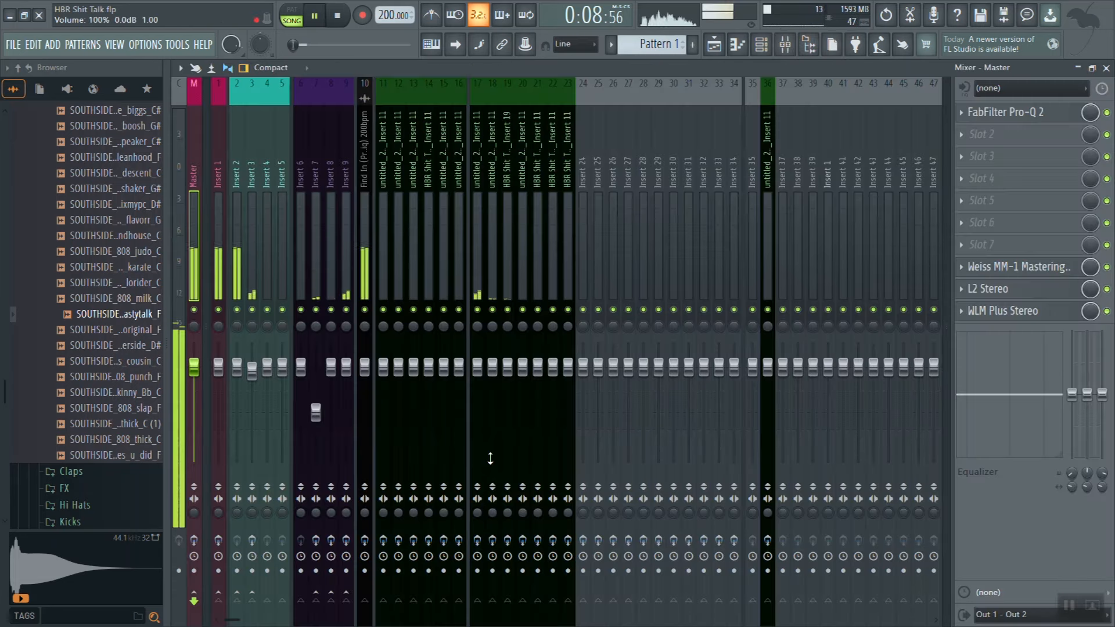
key("space")
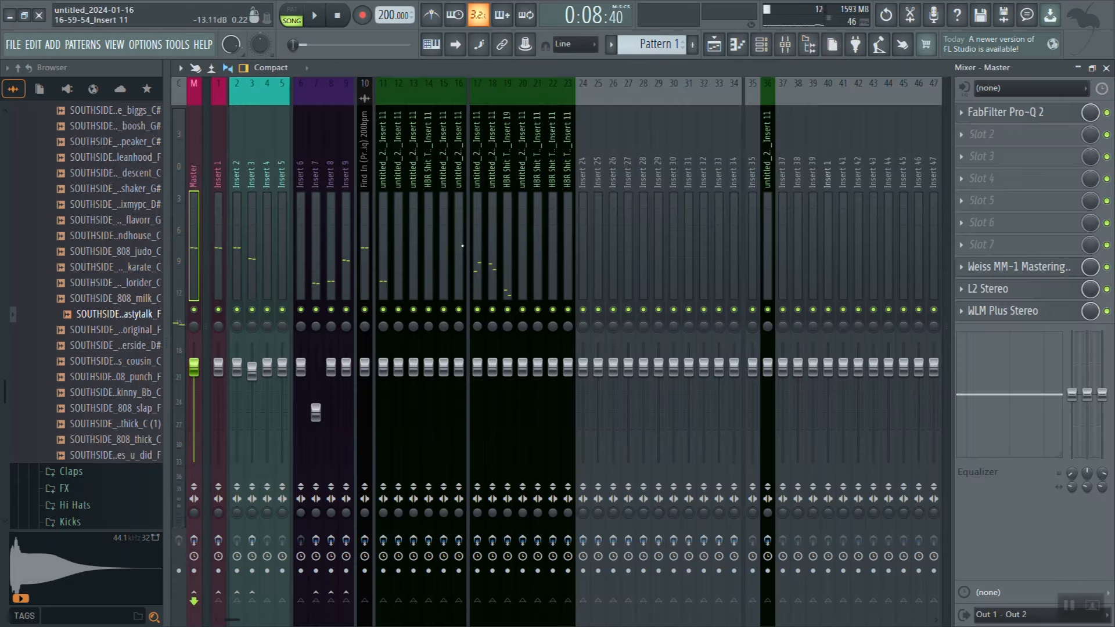
left_click_drag(237, 278, 342, 281)
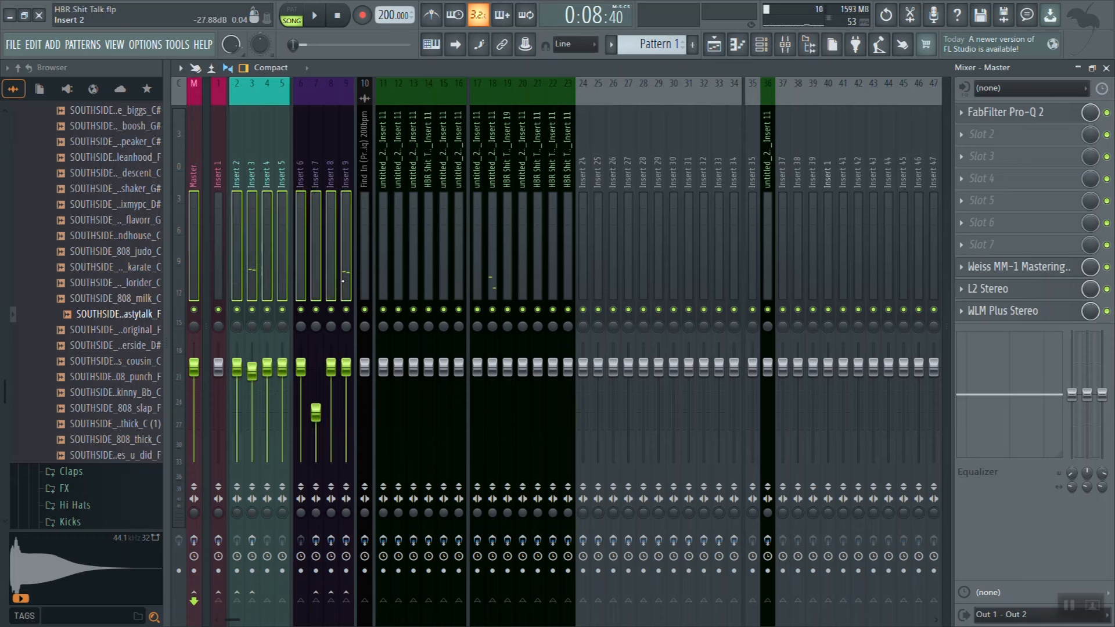
- Compare the stem playback with the effect slots of the Master and Inserts 2 to 9 bypassed and re-enabled
left_click(346, 540)
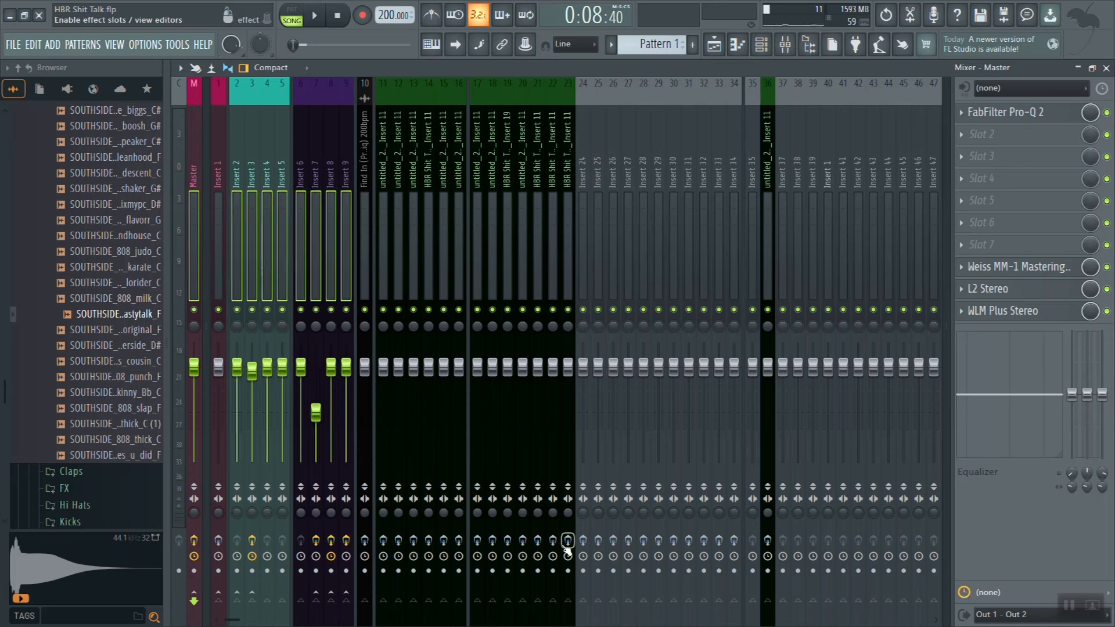
key("space")
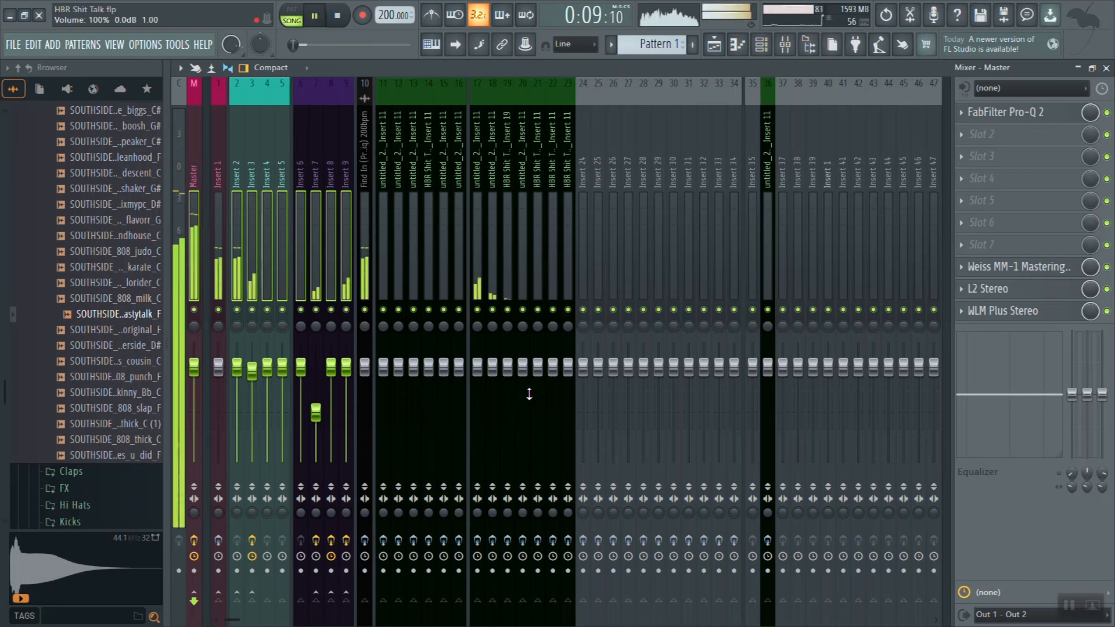
key("space")
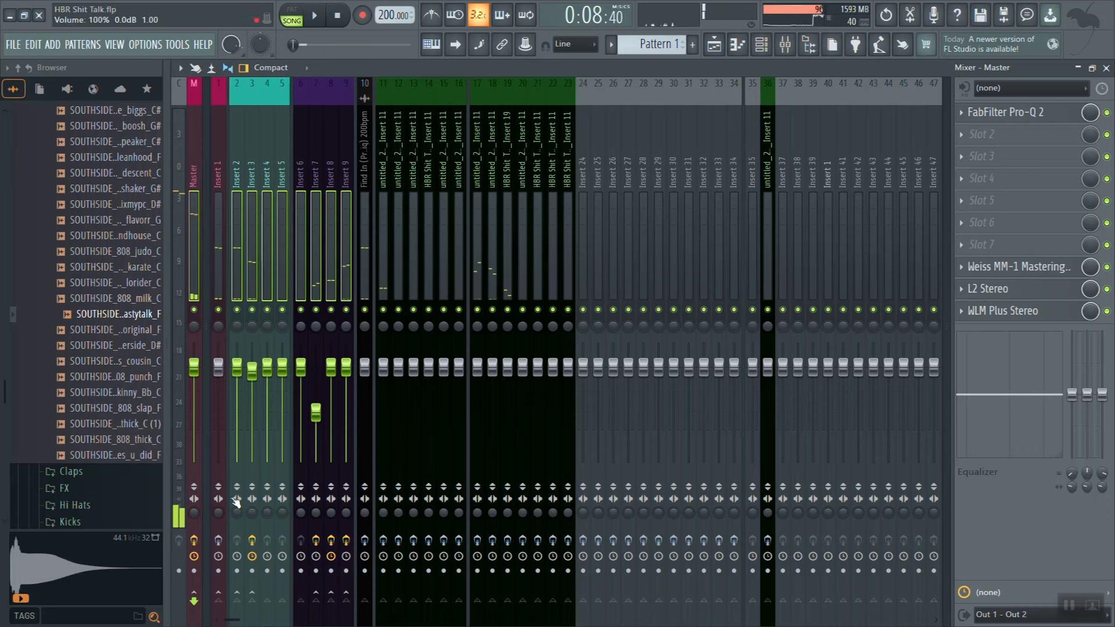
key("space")
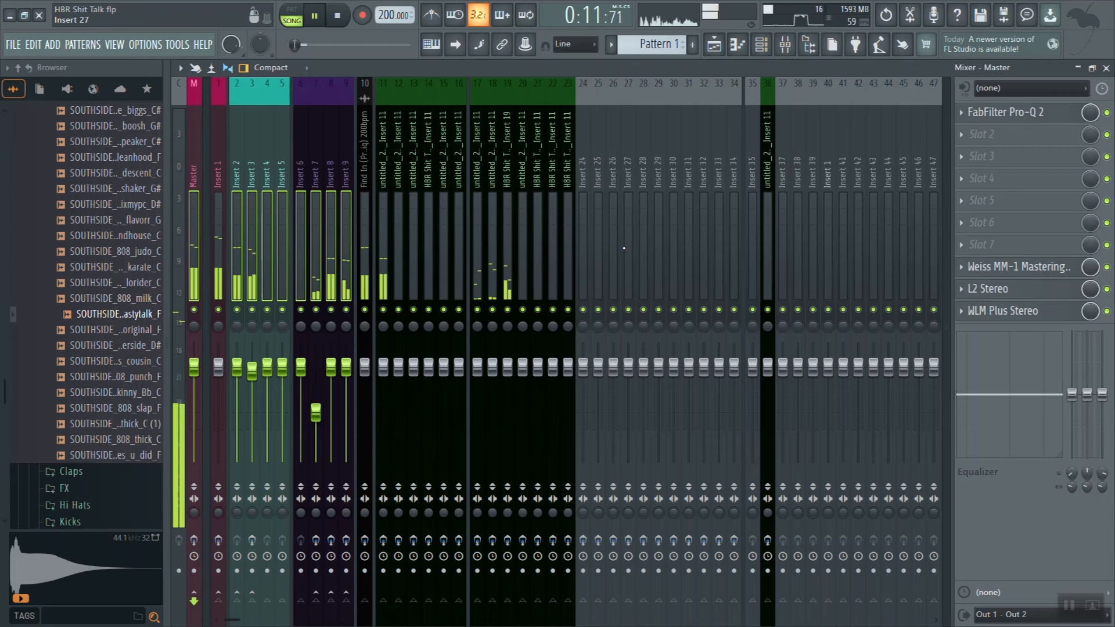
key("space")
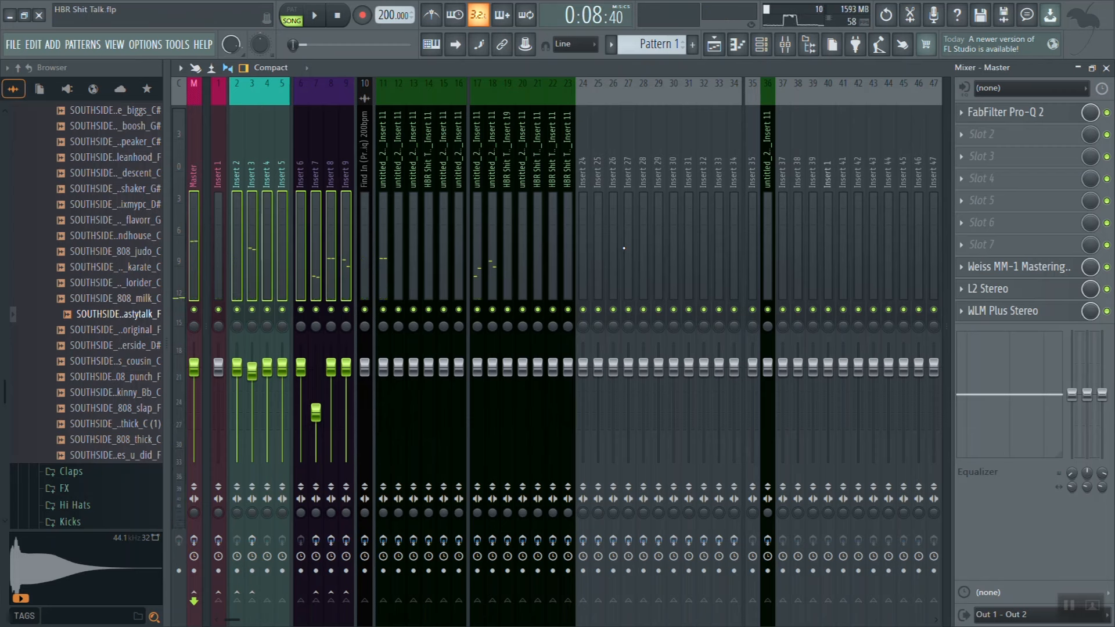
key("space")
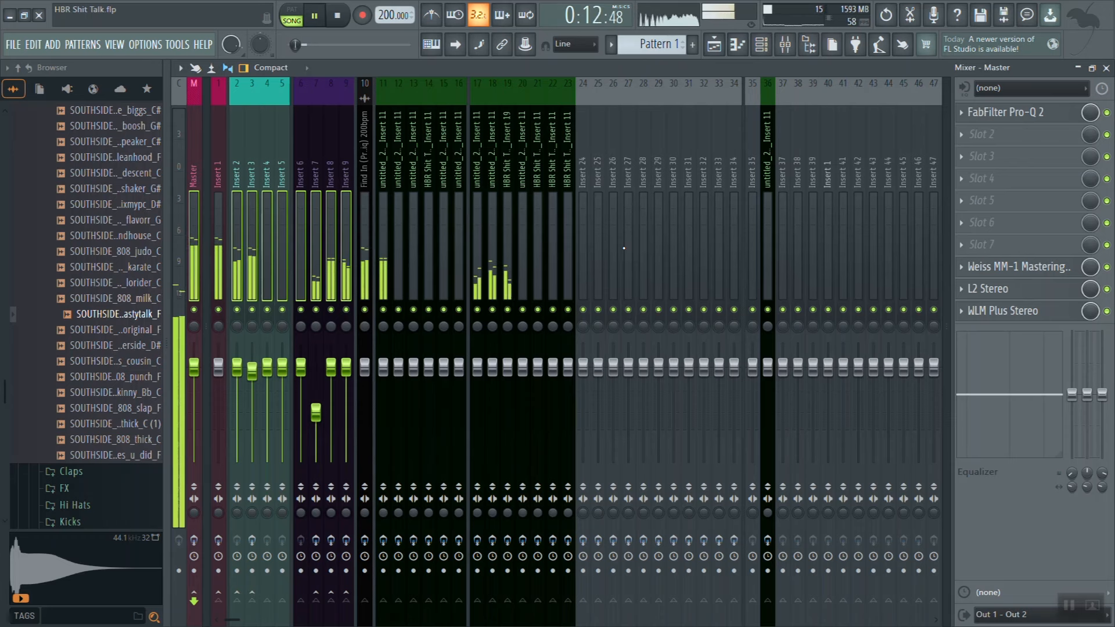
key("space")
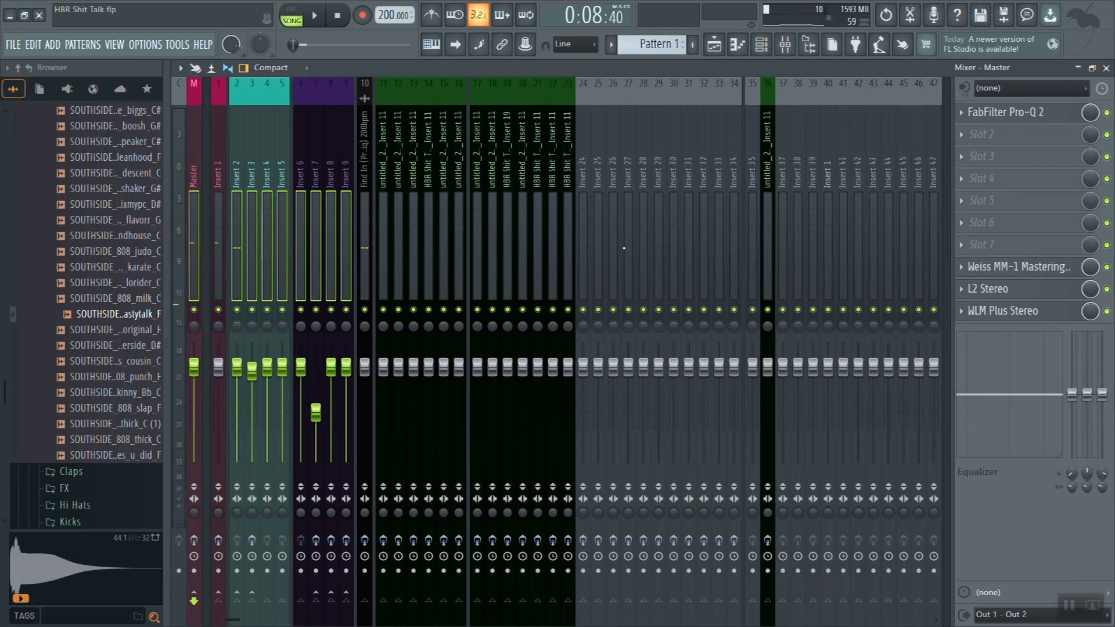
- Select the Insert 7 mixer track, and close the mixer, playlist and channel rack to clear the workspace
left_click(315, 255)
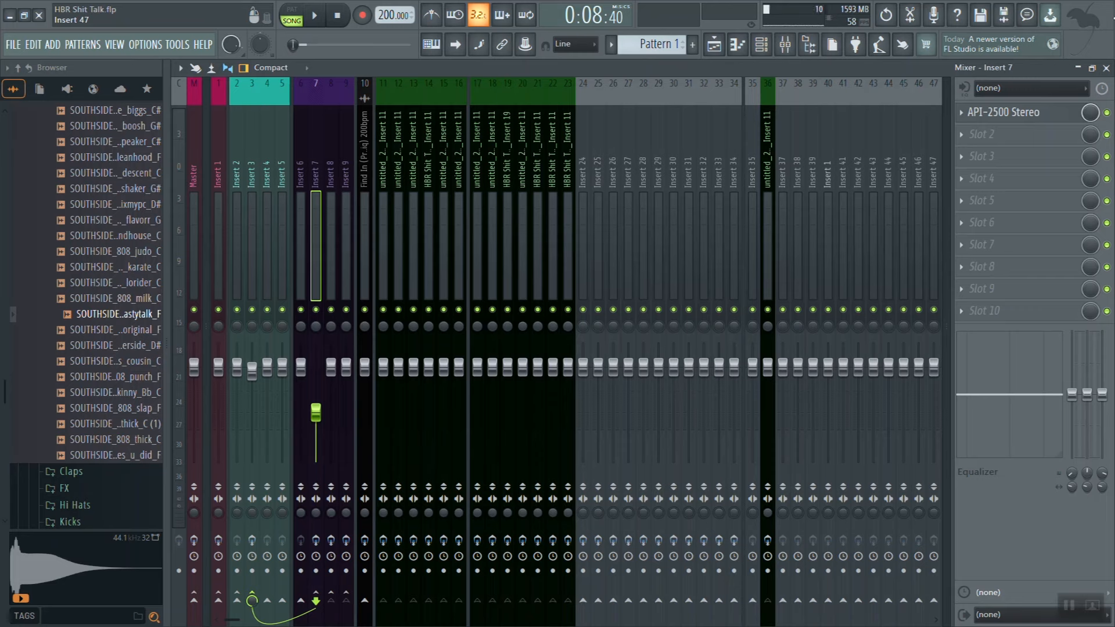
left_click(1107, 67)
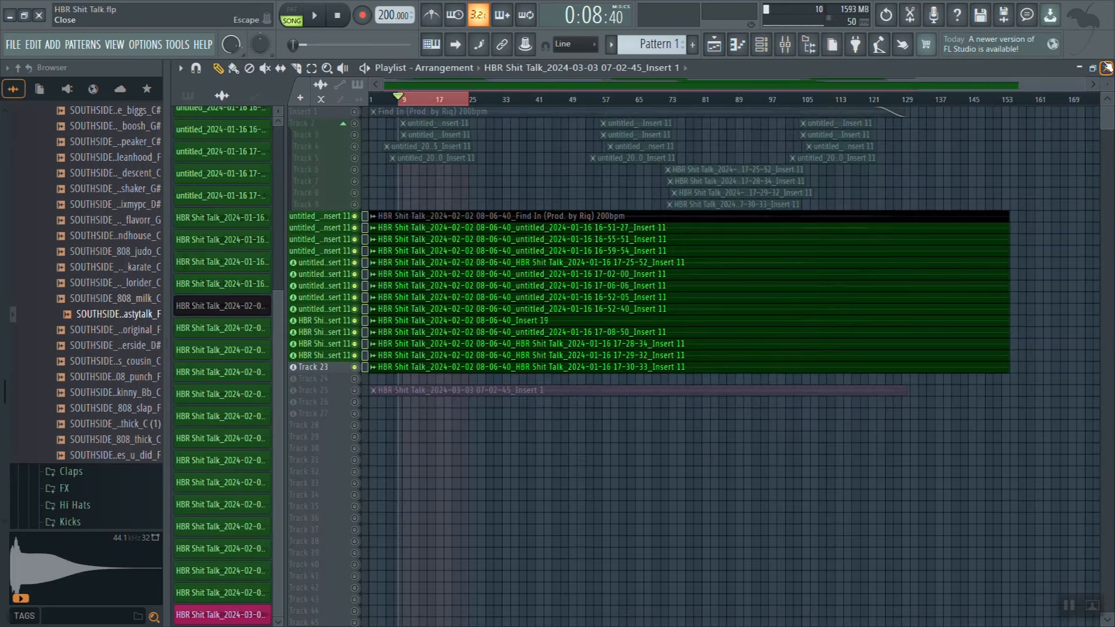
left_click(1106, 67)
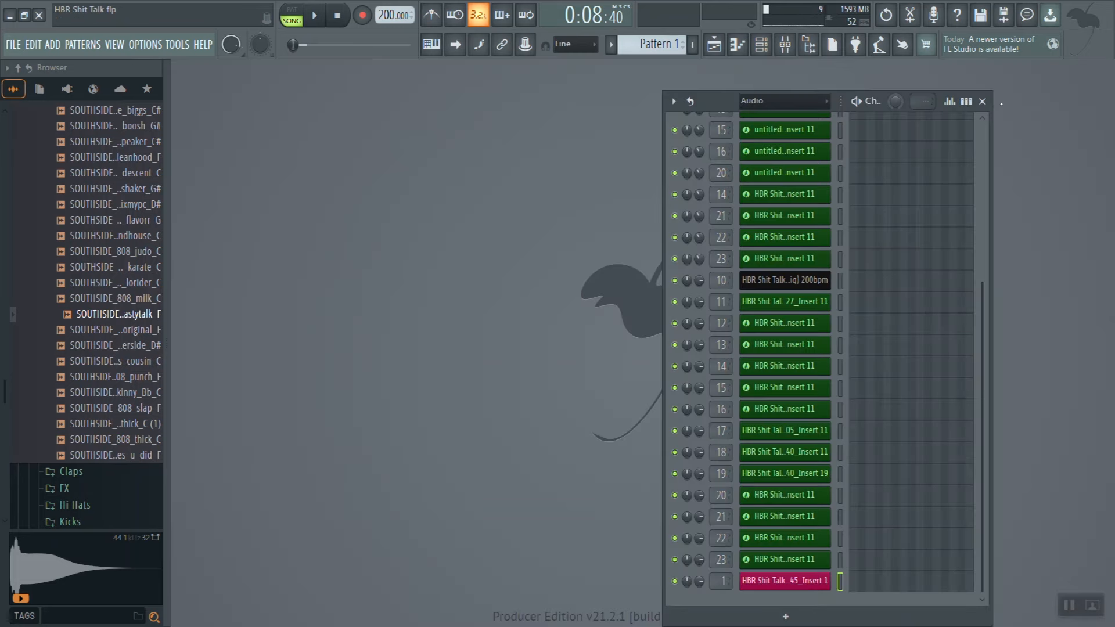
left_click(982, 101)
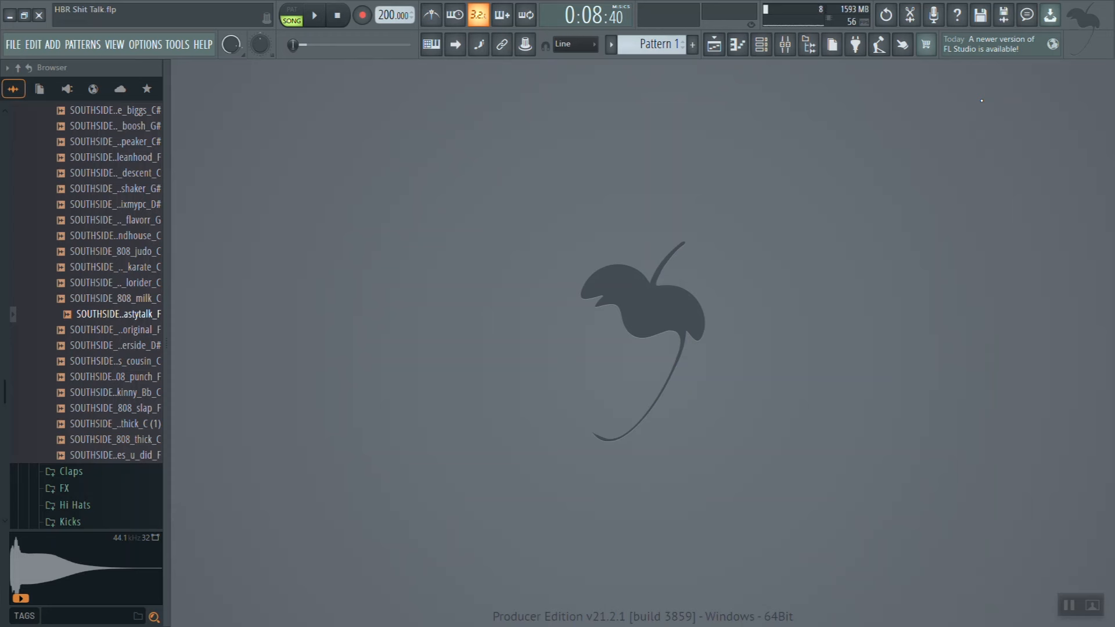